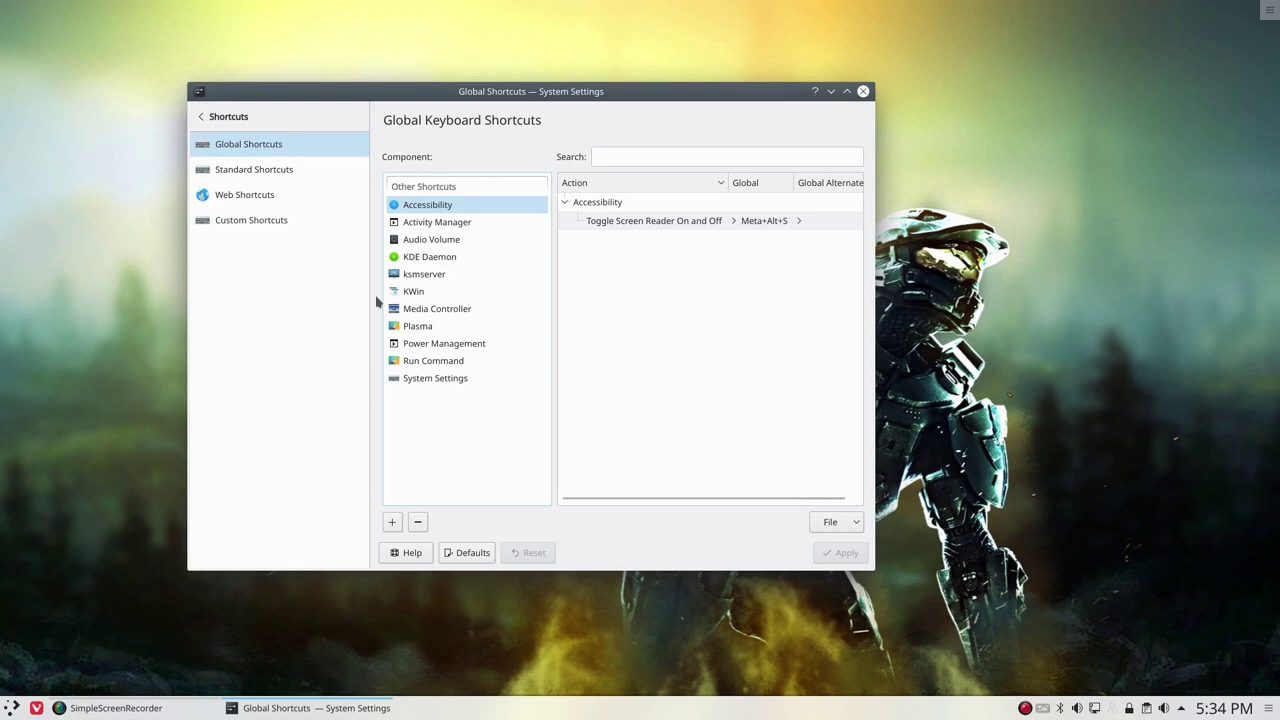
Step: Open the custom shortcuts and look through the entries of the group that holds the variety commands
left_click(266, 218)
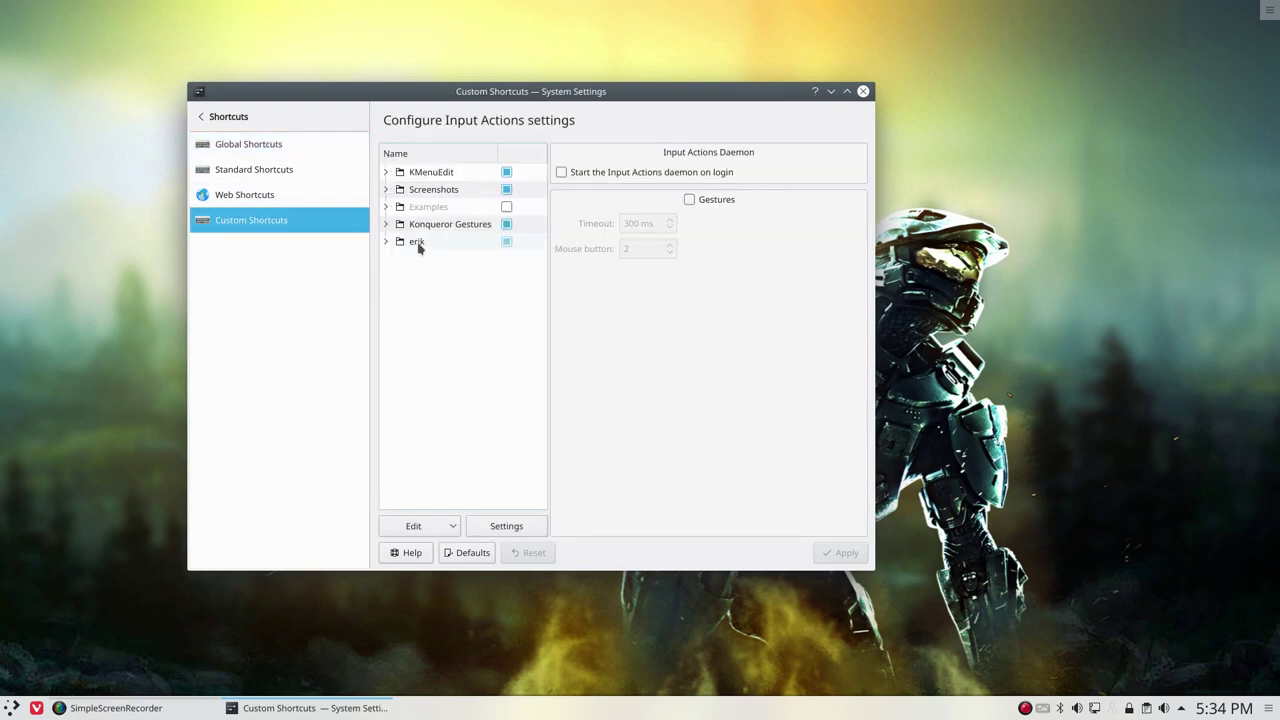
left_click(416, 243)
left_click(389, 243)
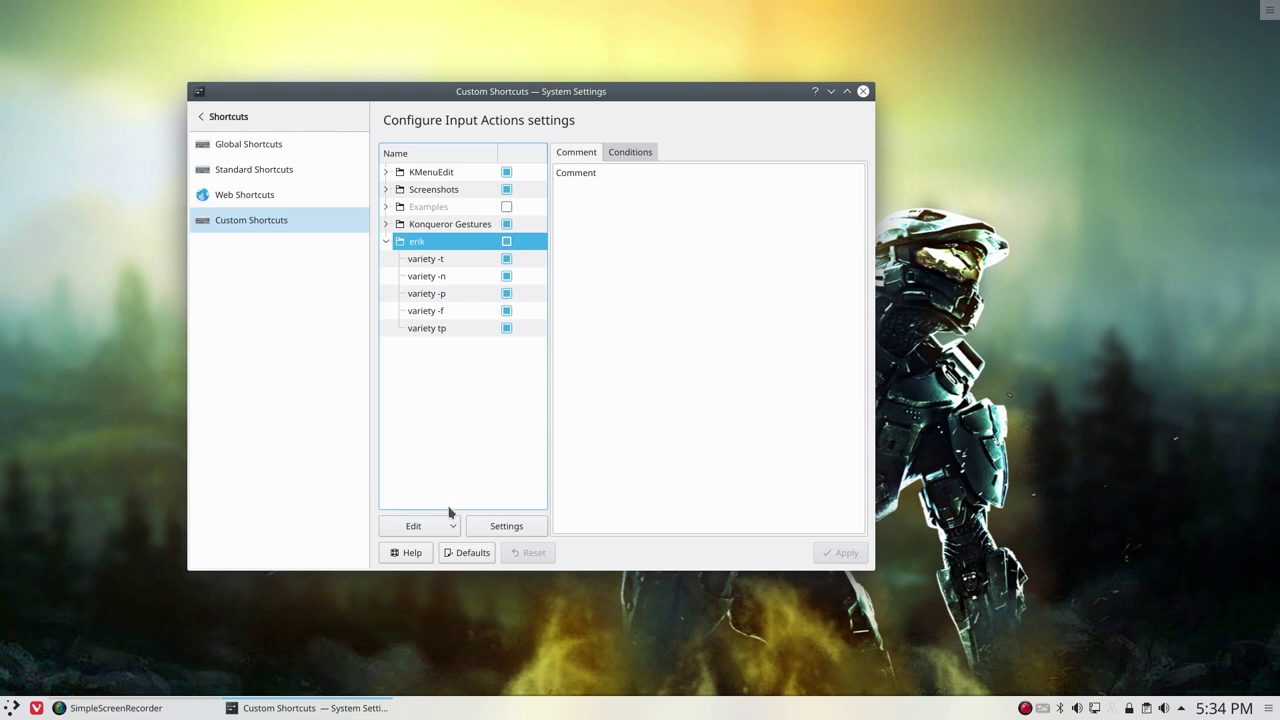
left_click(387, 242)
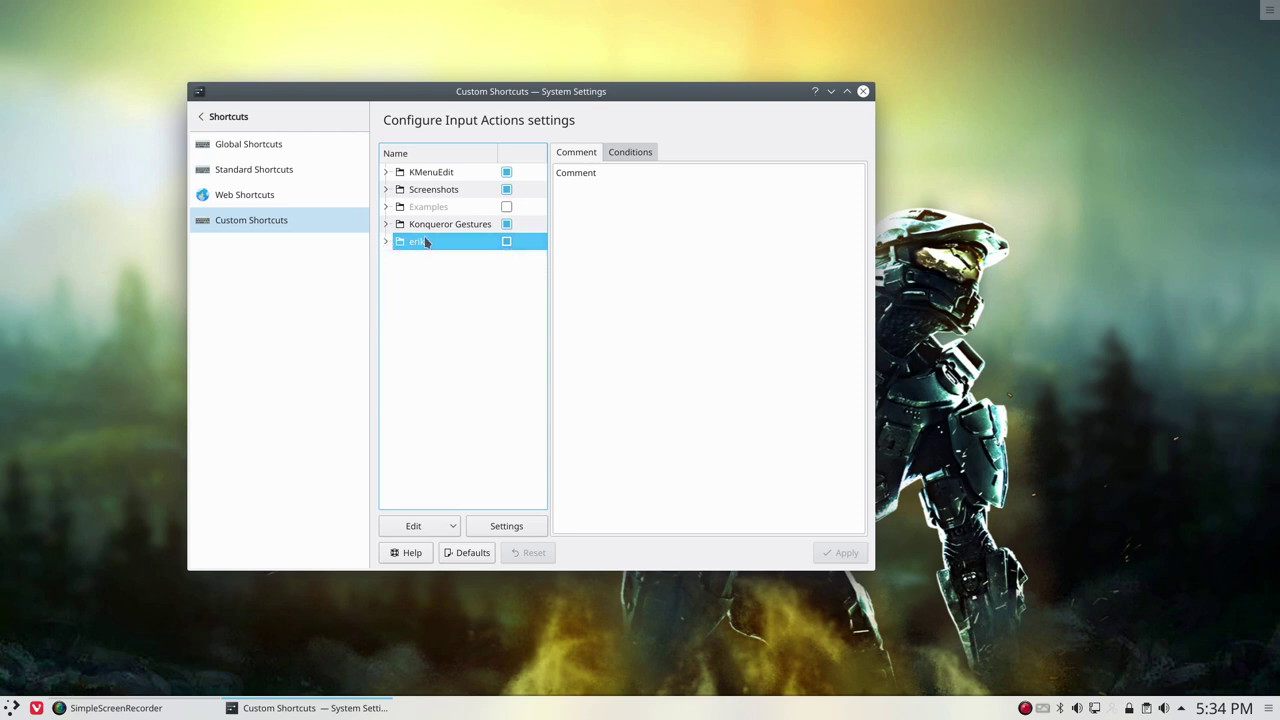
Step: Start exporting the group of variety shortcuts with the export actions set to Enabled, merging off, and the filename variety
left_click(451, 526)
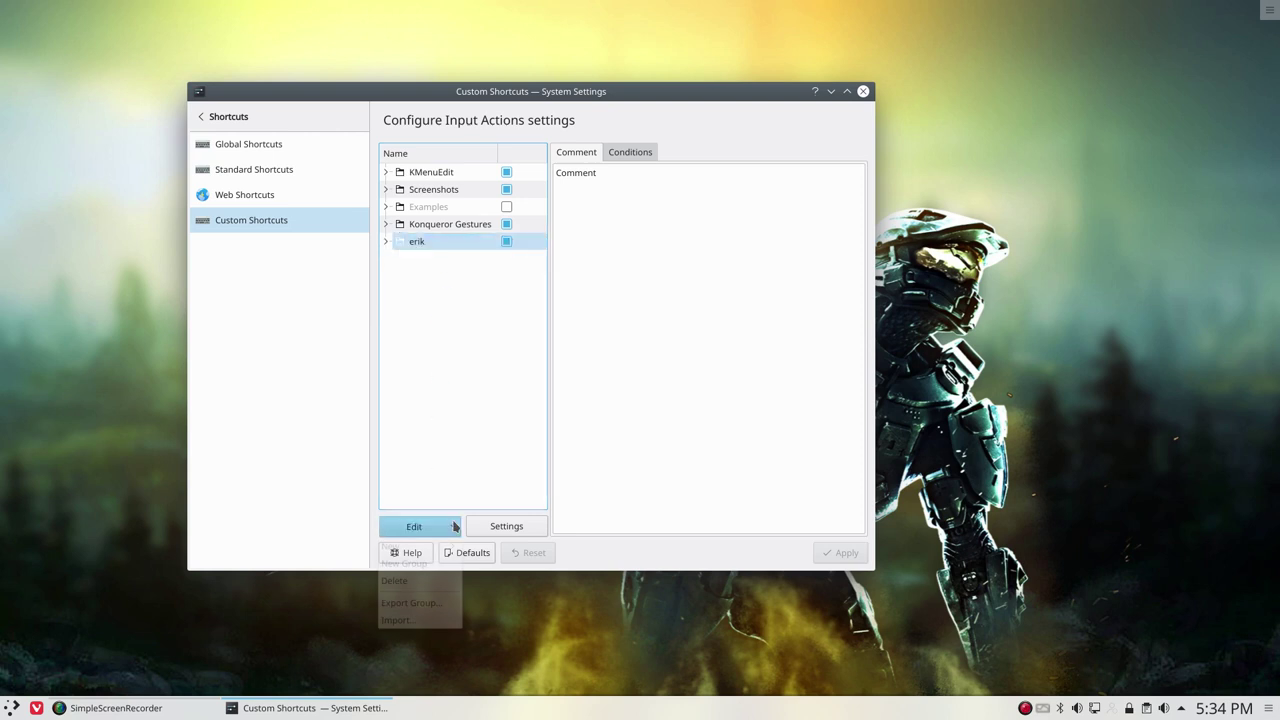
left_click(445, 604)
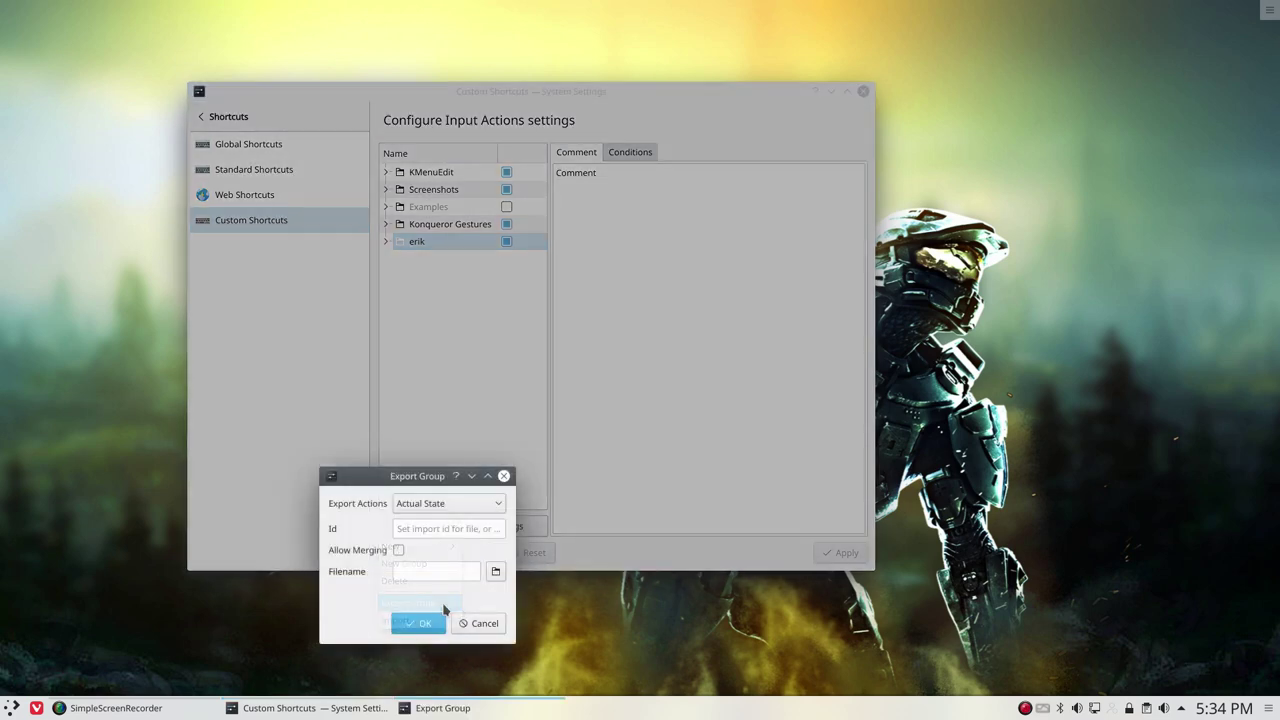
left_click(415, 506)
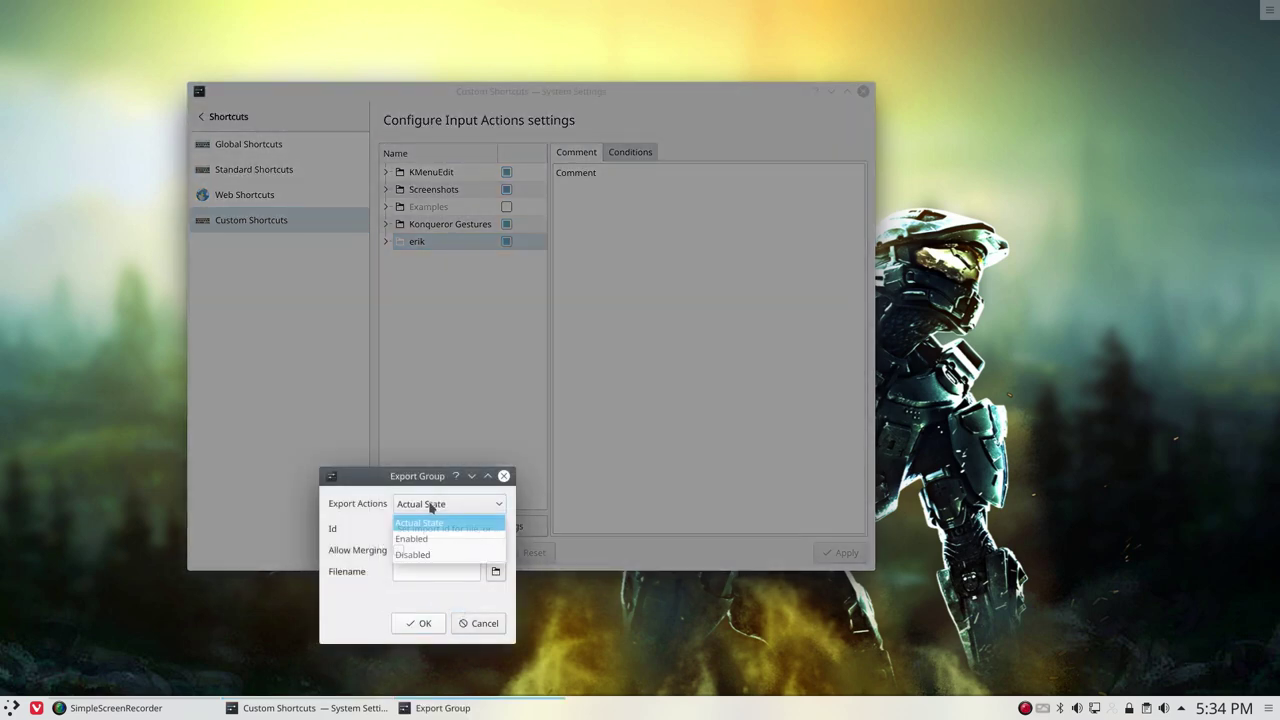
left_click(438, 538)
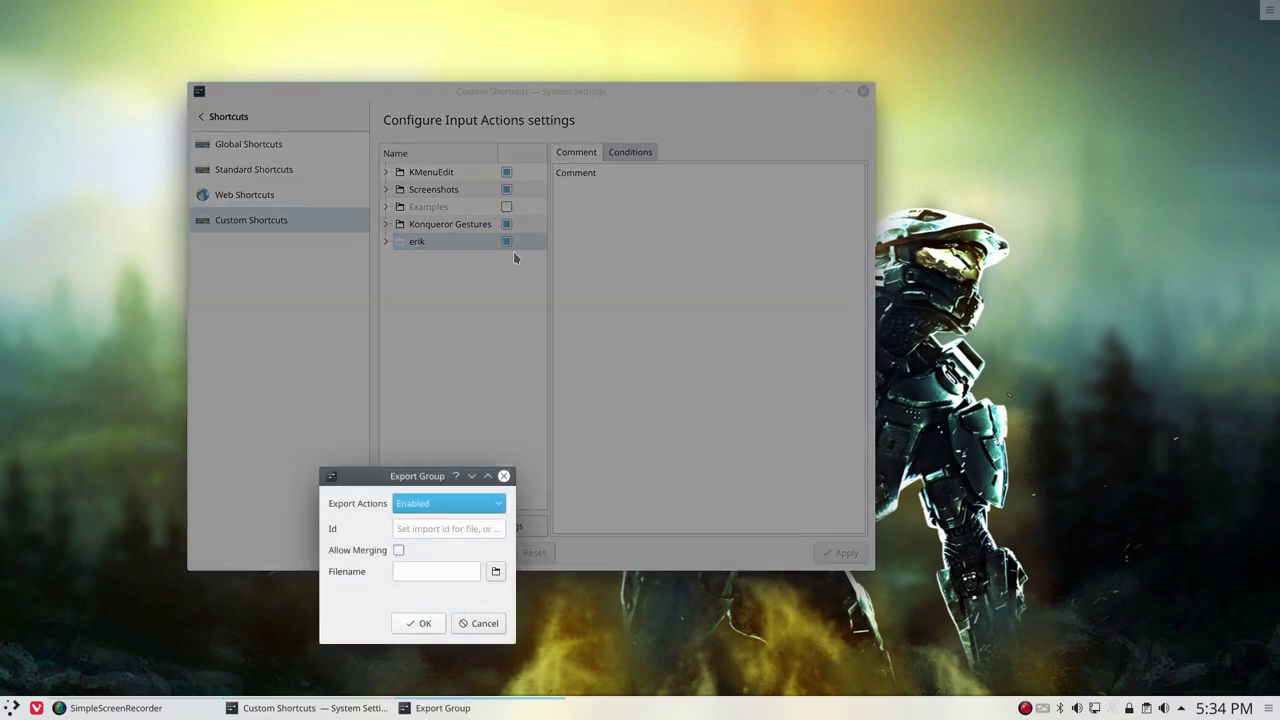
left_click(400, 571)
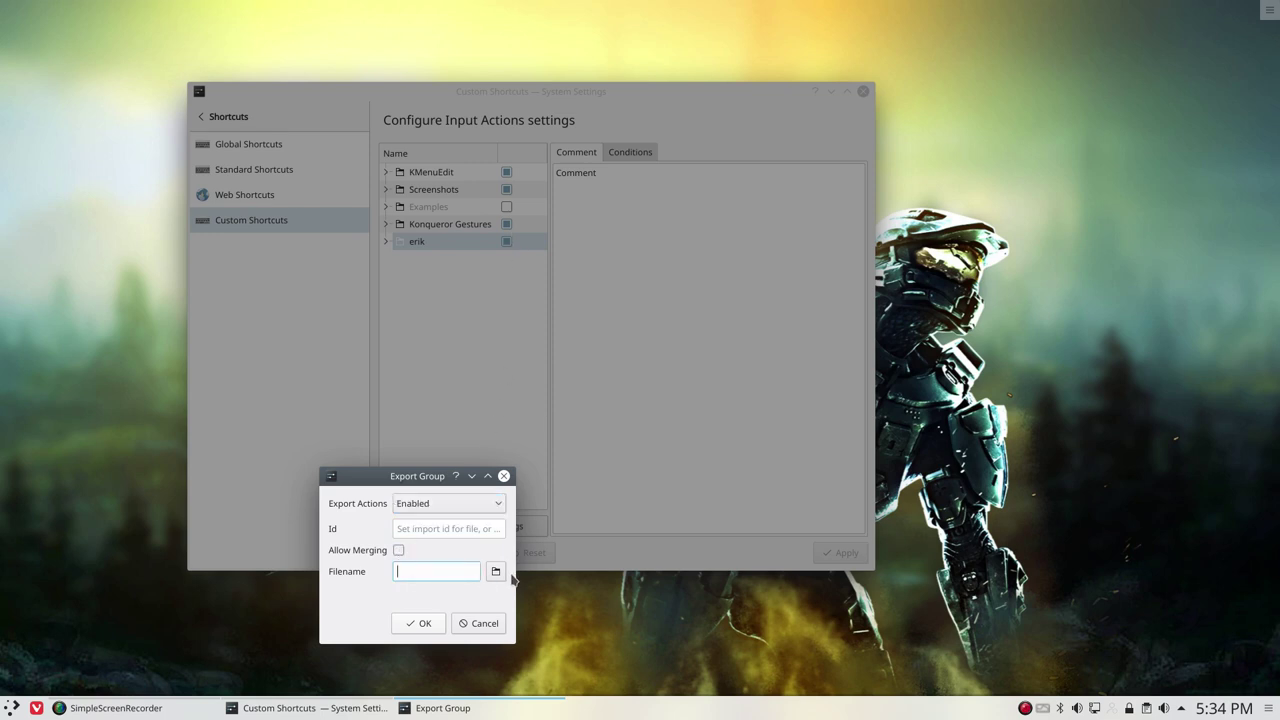
left_click(399, 552)
left_click(398, 551)
left_click(399, 551)
left_click(430, 572)
type("variety")
Step: Set the export destination to a file named variety in the Desktop folder and export the group
left_click(496, 572)
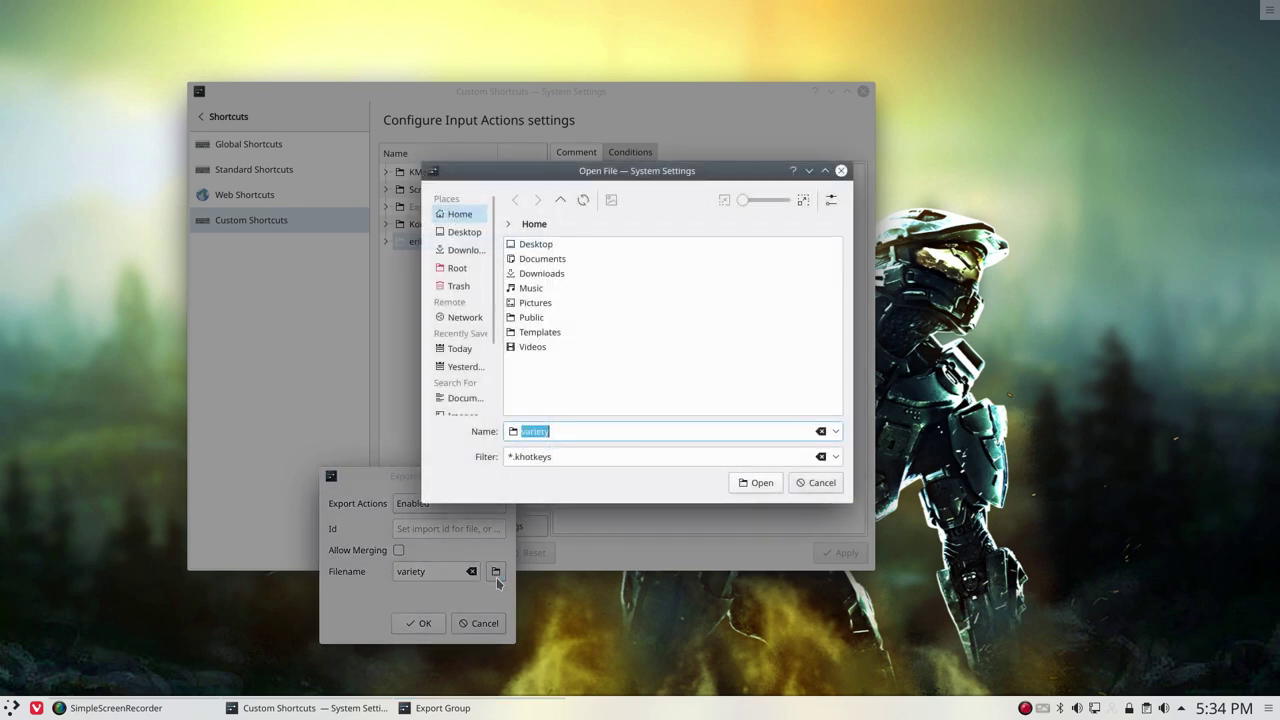
left_click(539, 245)
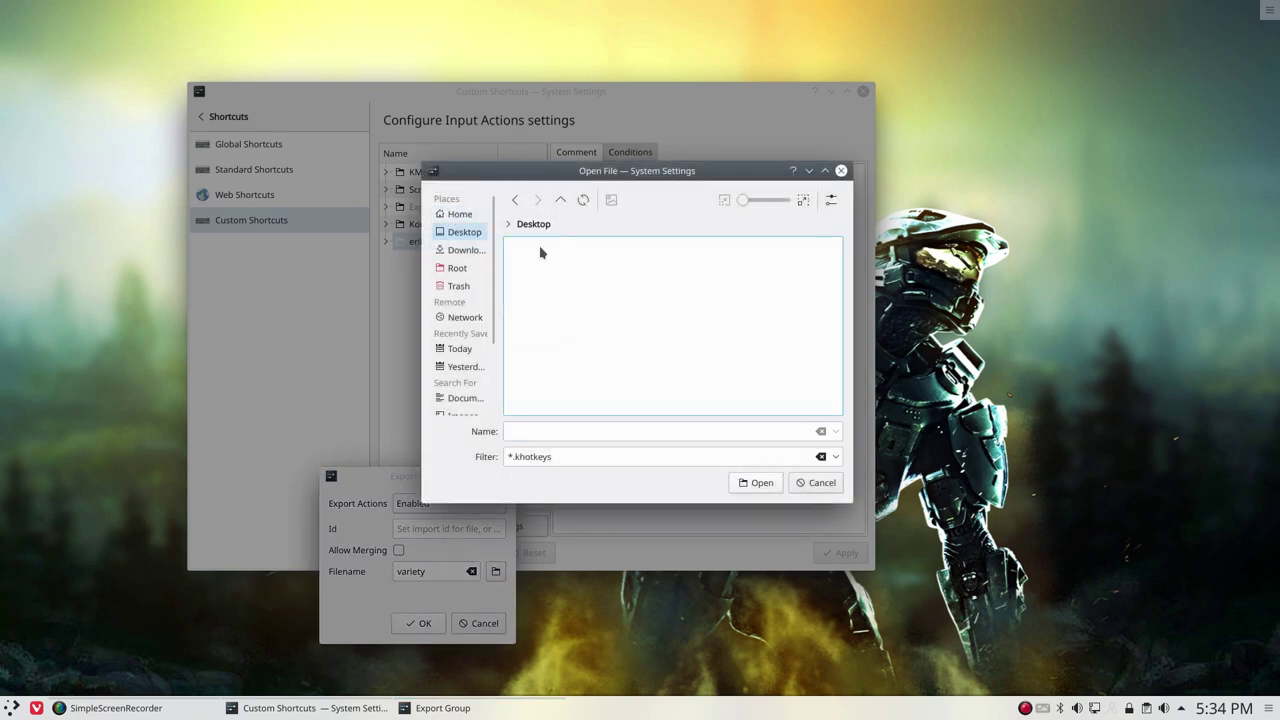
left_click(510, 456)
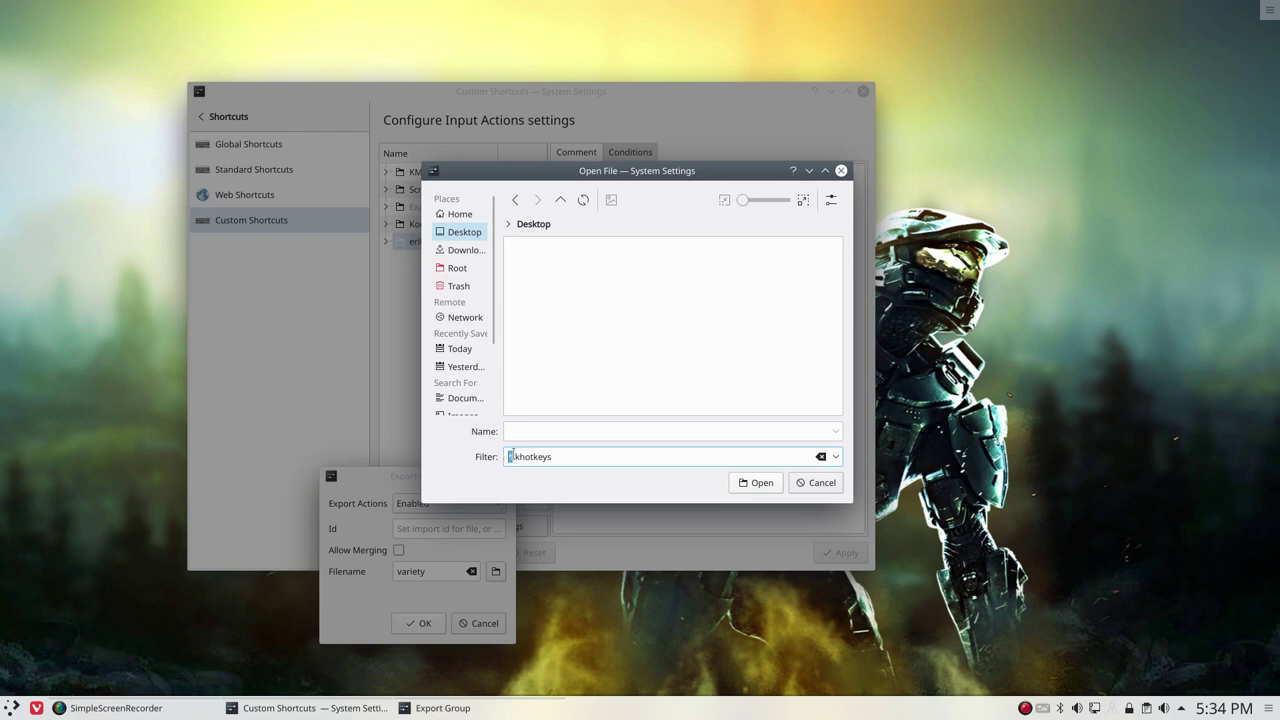
left_click(529, 434)
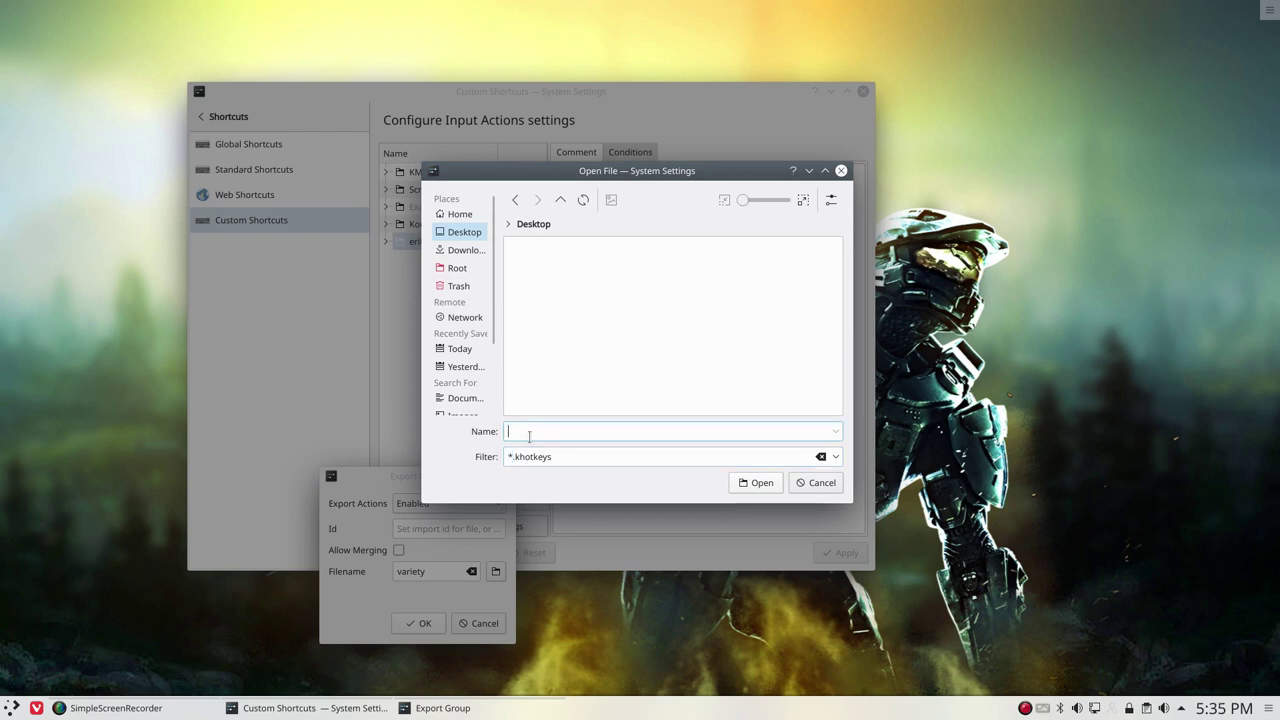
type("variety")
left_click(758, 483)
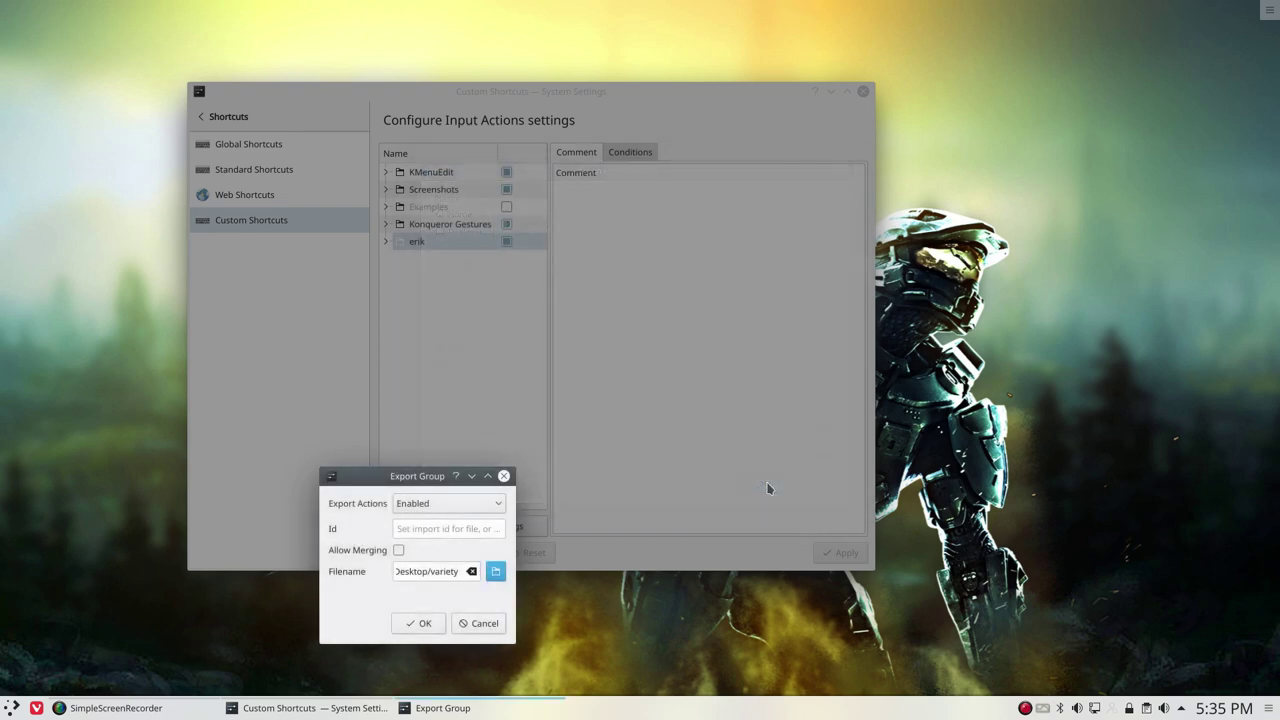
left_click(424, 623)
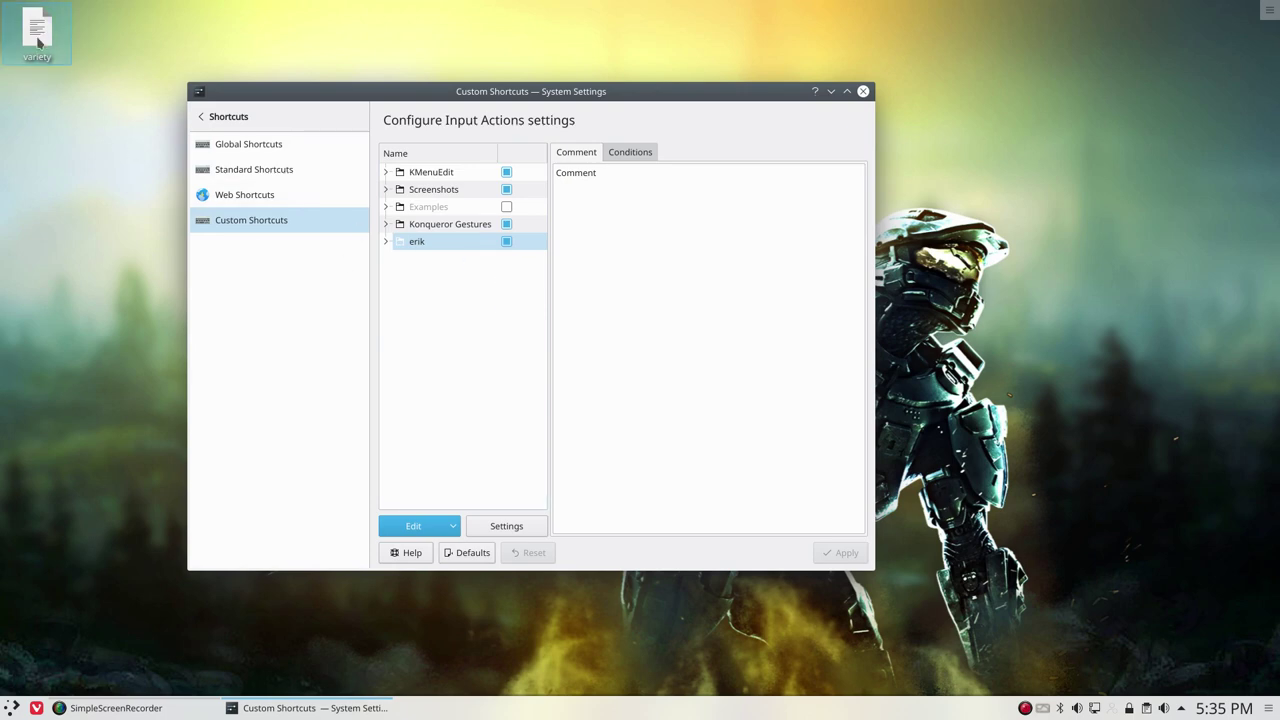
Step: Open the exported variety file from the desktop in Kate, maximize its window and enlarge the text
left_click(48, 38)
right_click(48, 38)
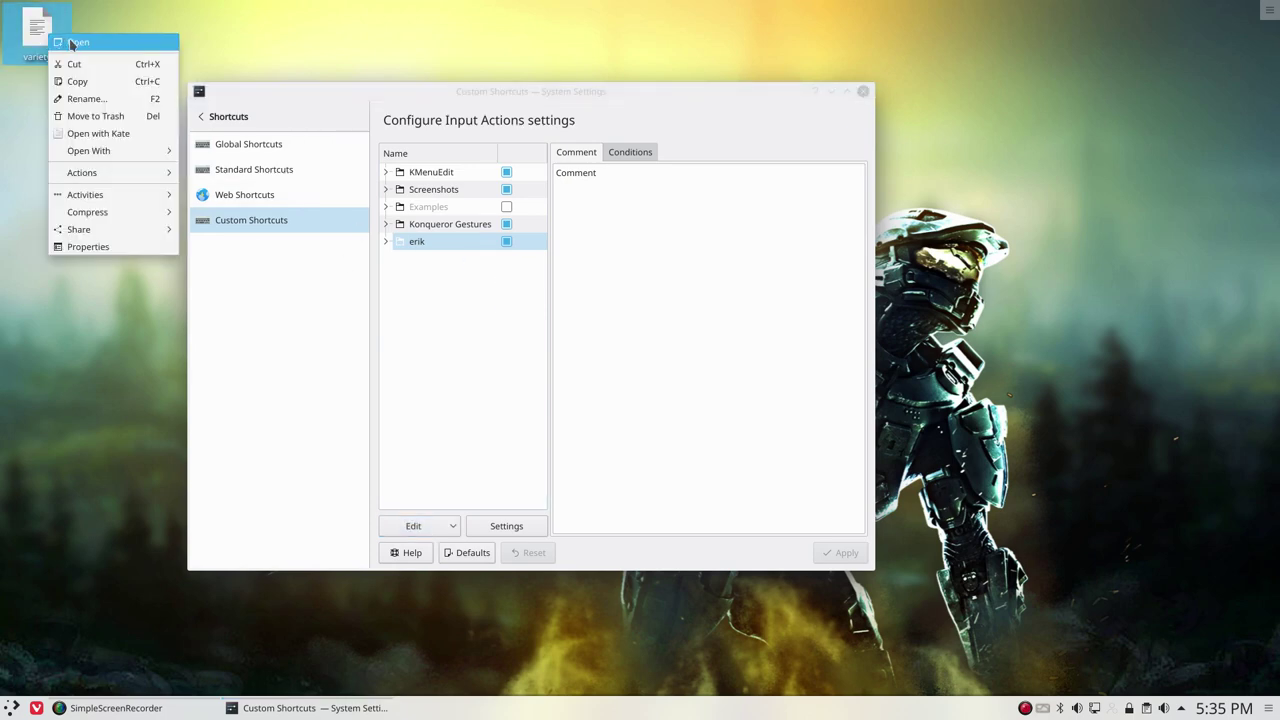
left_click(66, 42)
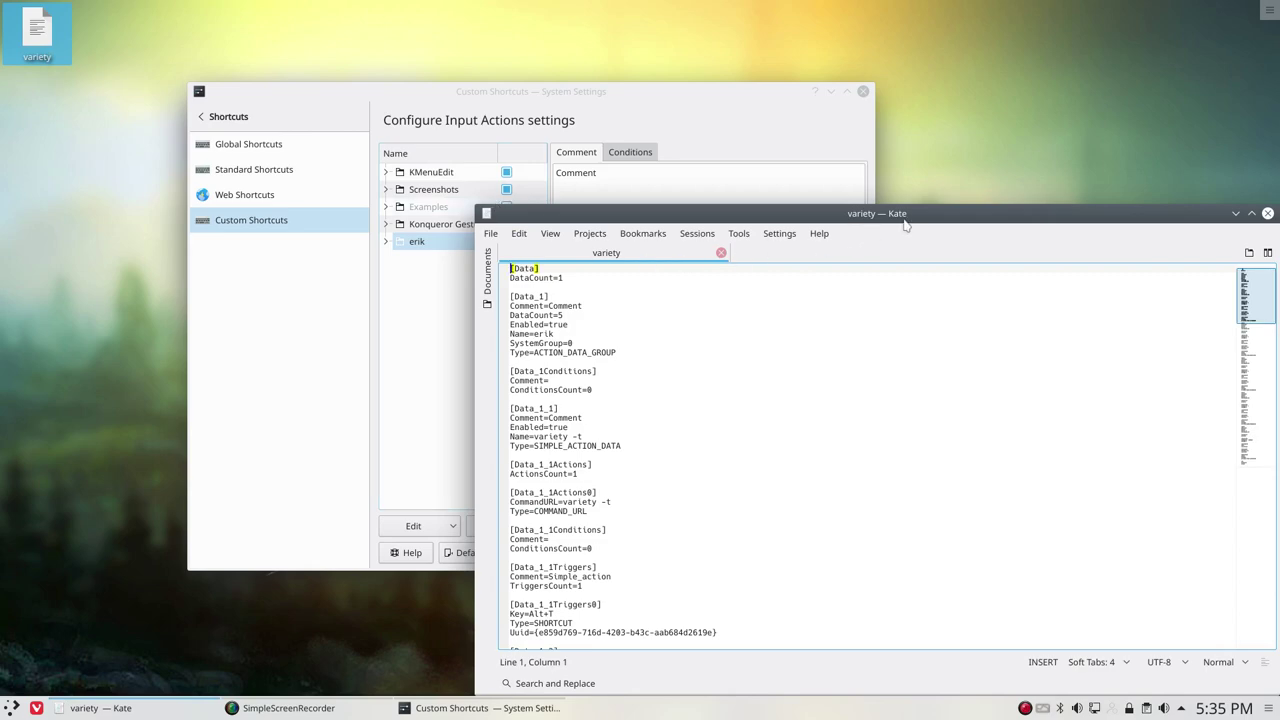
double_click(912, 214)
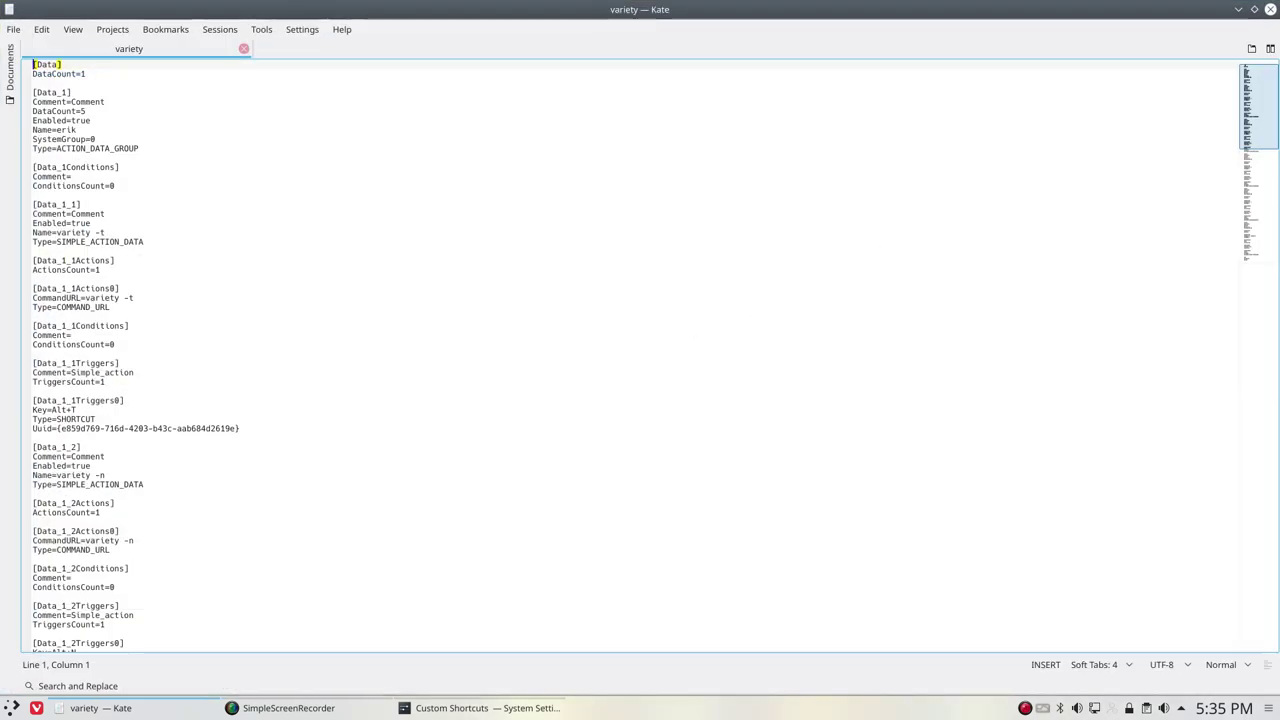
scroll(586, 359, "up", 3, "ctrl")
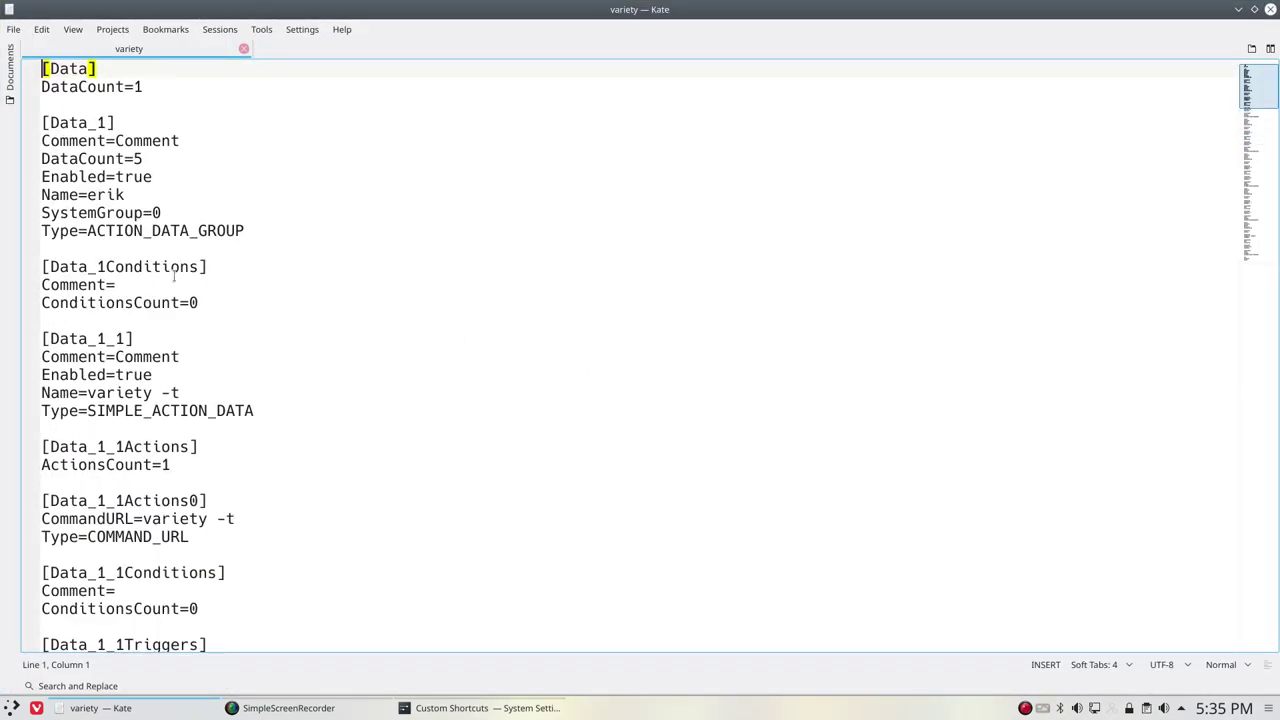
Step: Examine the commands, trigger keys and UUIDs of the exported shortcuts throughout the variety file, and close the file
scroll(92, 140, "down", 6)
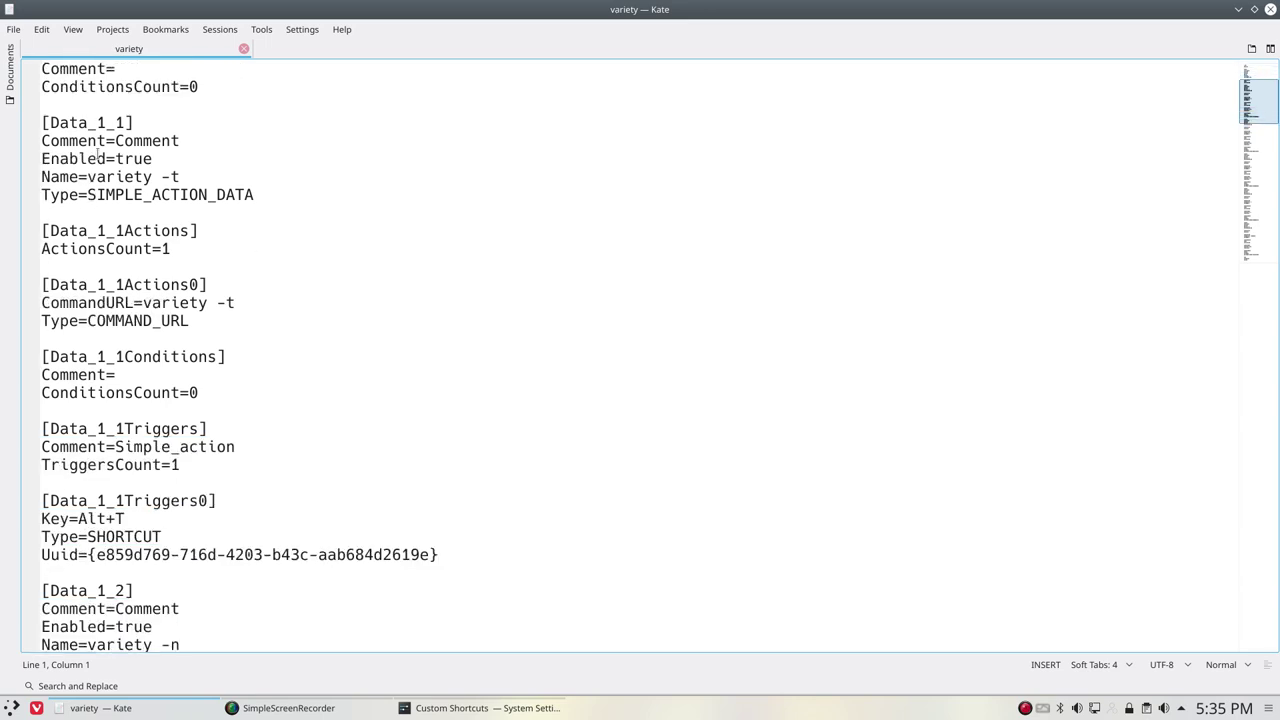
left_click_drag(151, 194, 236, 194)
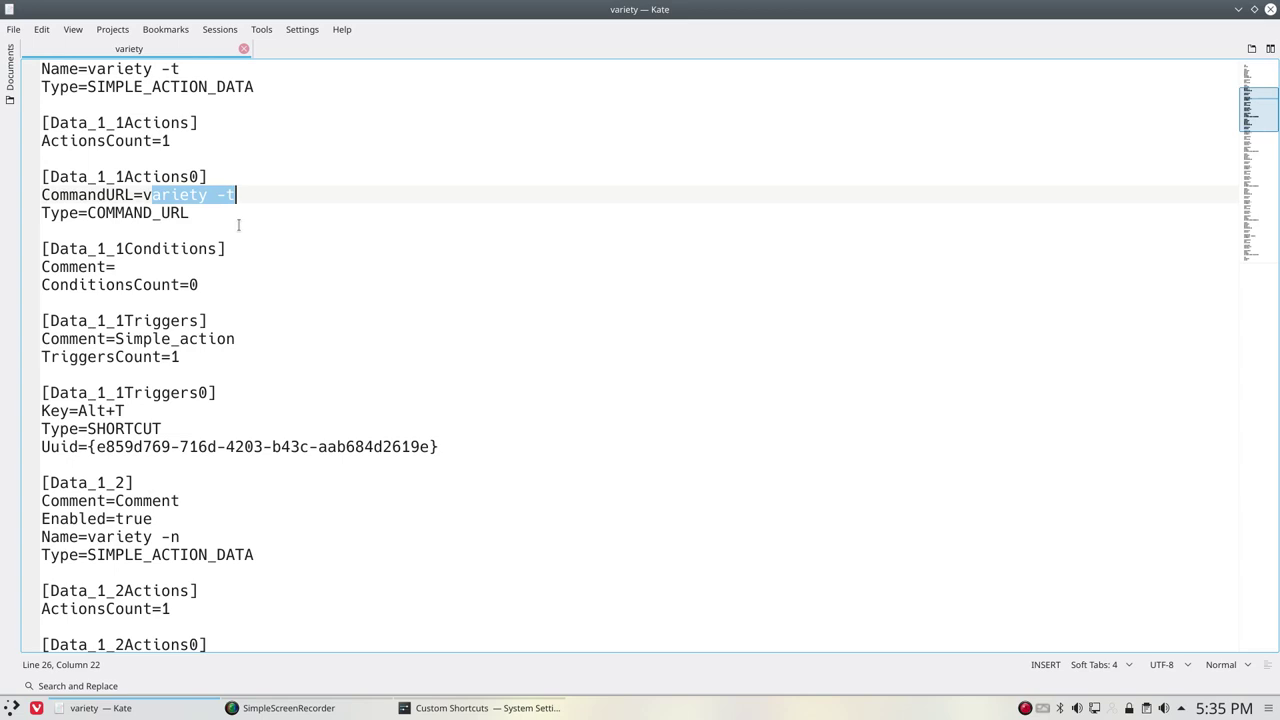
left_click(115, 213)
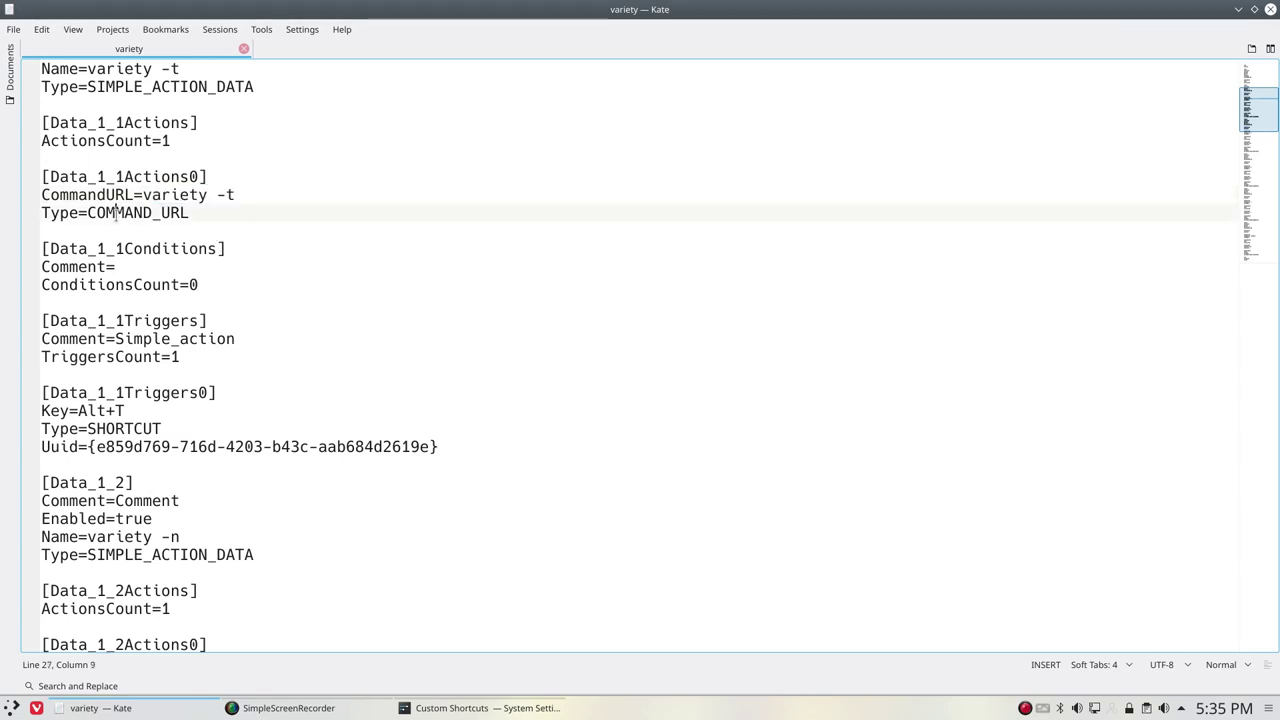
scroll(118, 297, "down", 1)
scroll(118, 297, "down", 1)
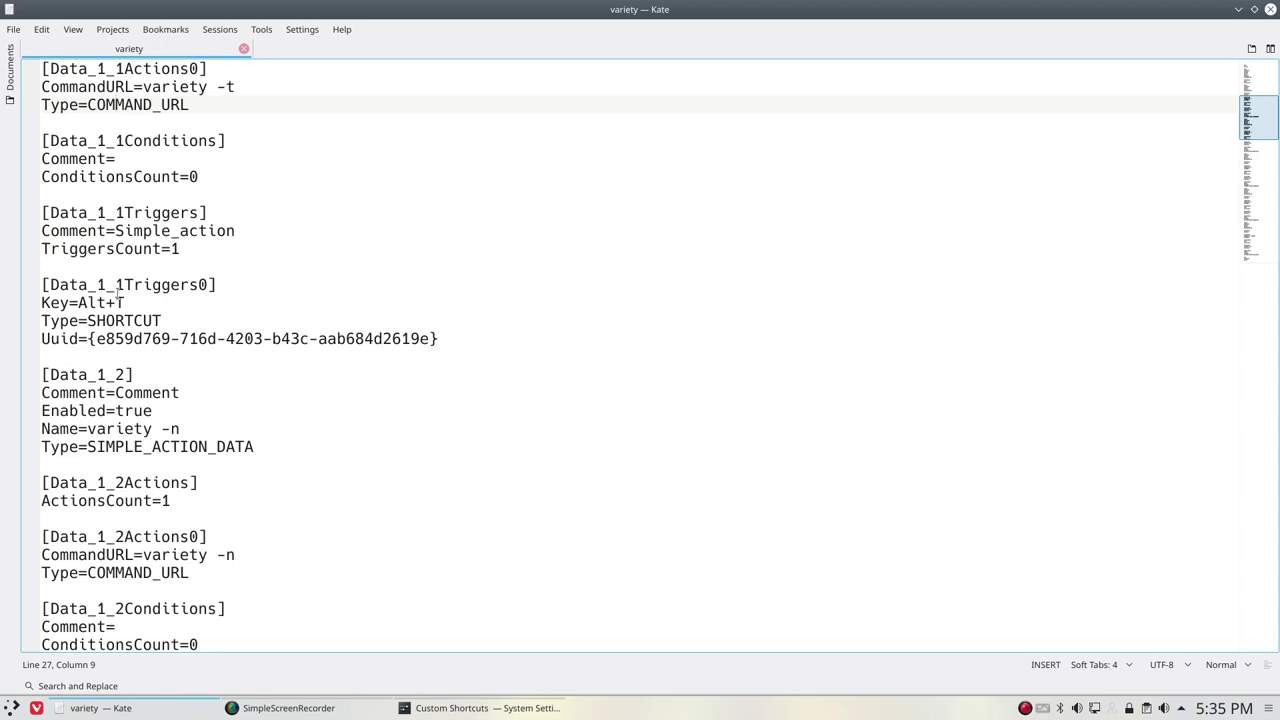
scroll(118, 297, "down", 1)
left_click_drag(87, 232, 116, 232)
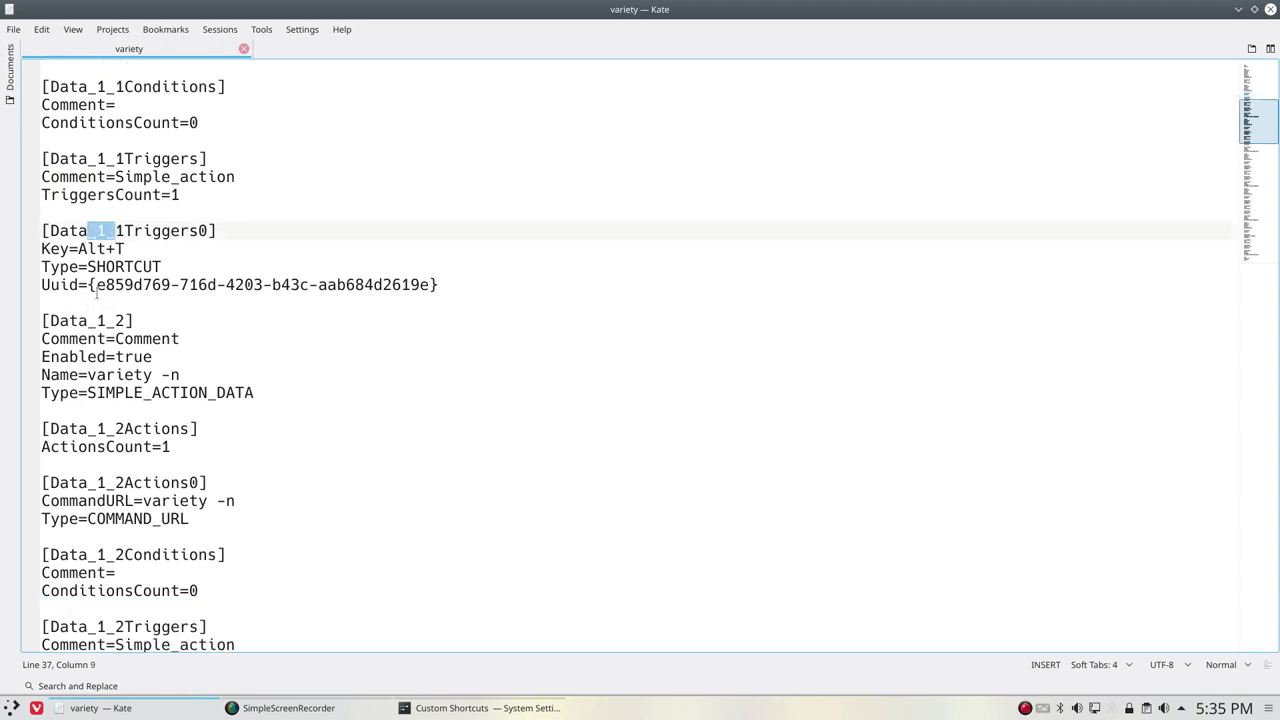
left_click(61, 285)
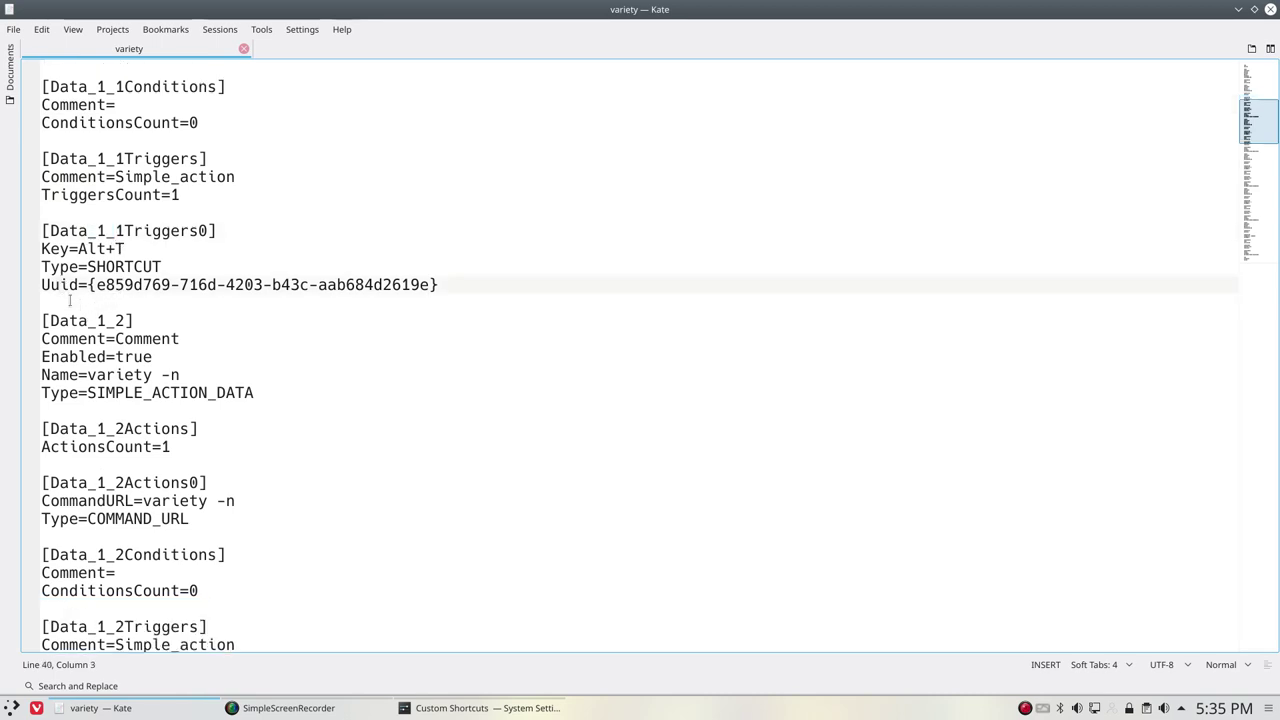
left_click_drag(91, 285, 440, 285)
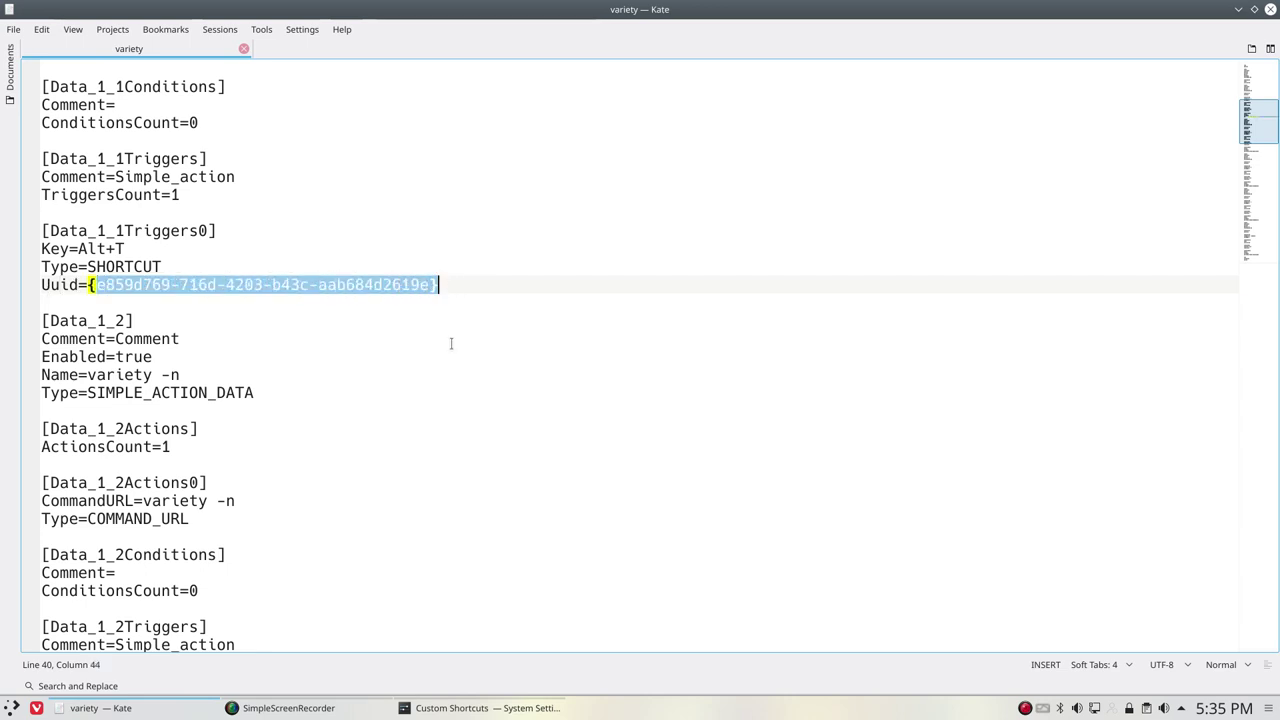
scroll(451, 343, "down", 11)
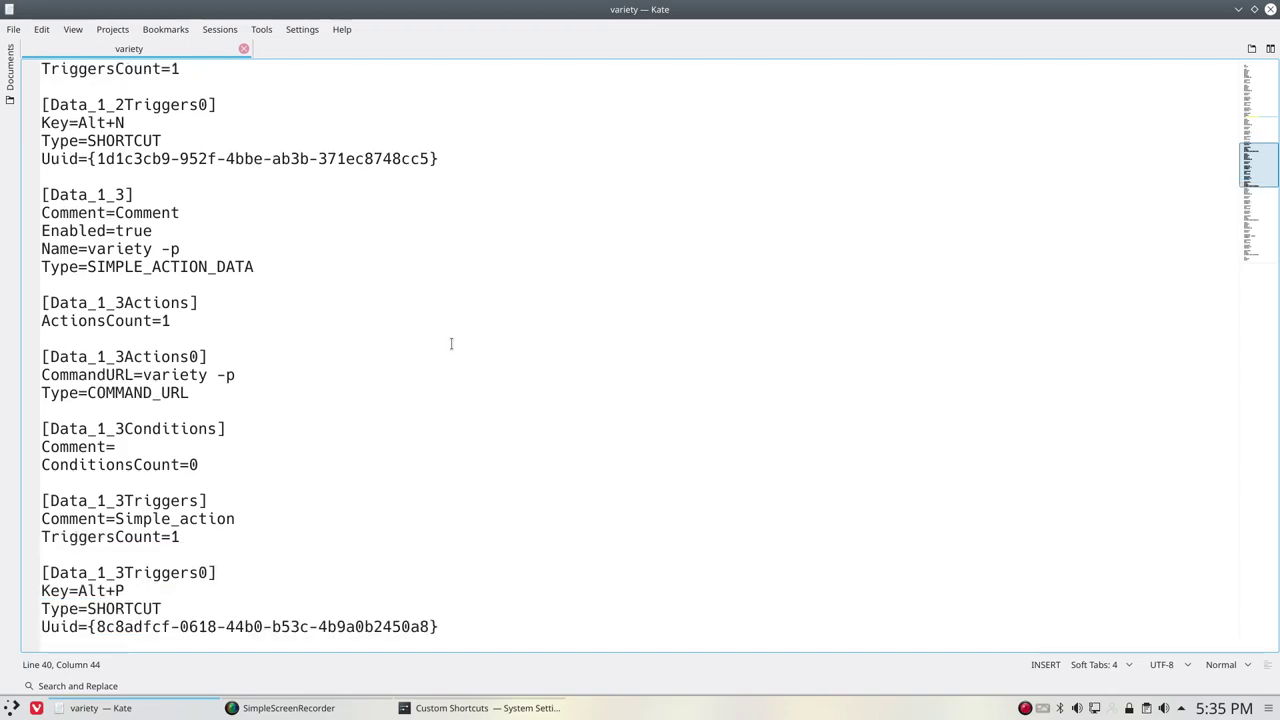
scroll(451, 343, "down", 19)
scroll(451, 343, "up", 20)
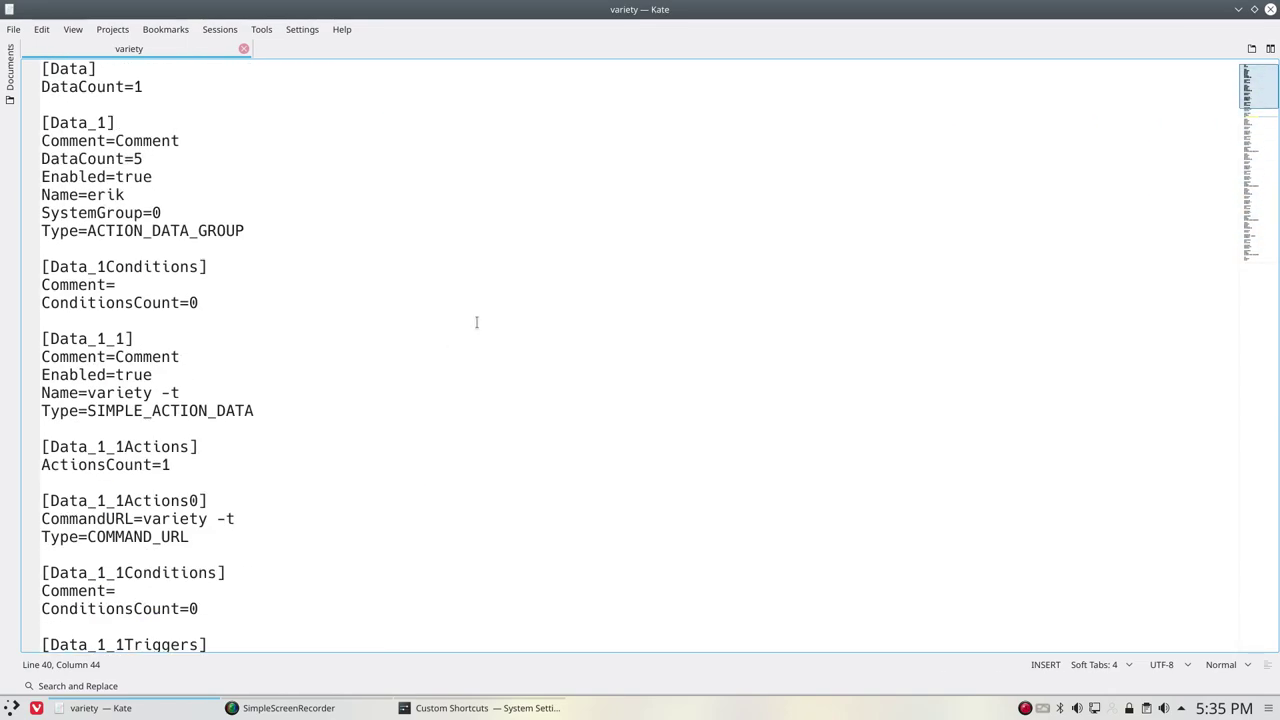
left_click(1270, 9)
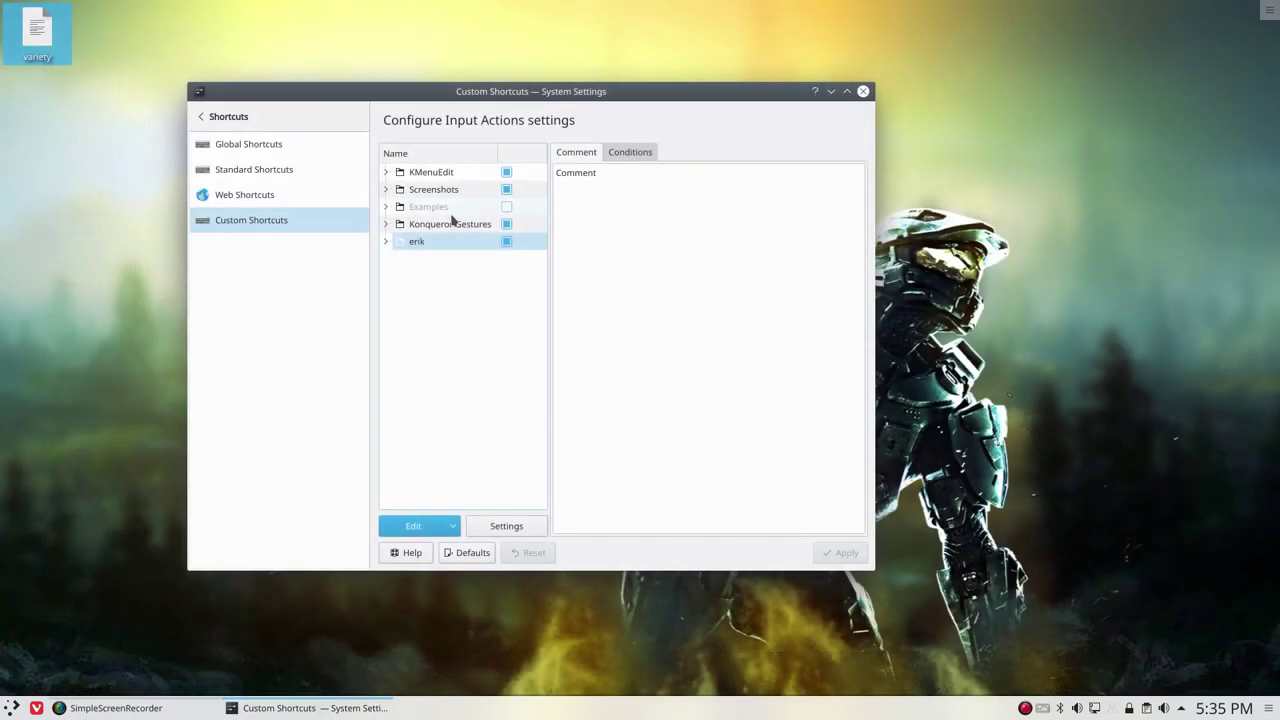
Step: Delete the exported group of variety shortcuts from the custom shortcuts and apply the change
right_click(405, 245)
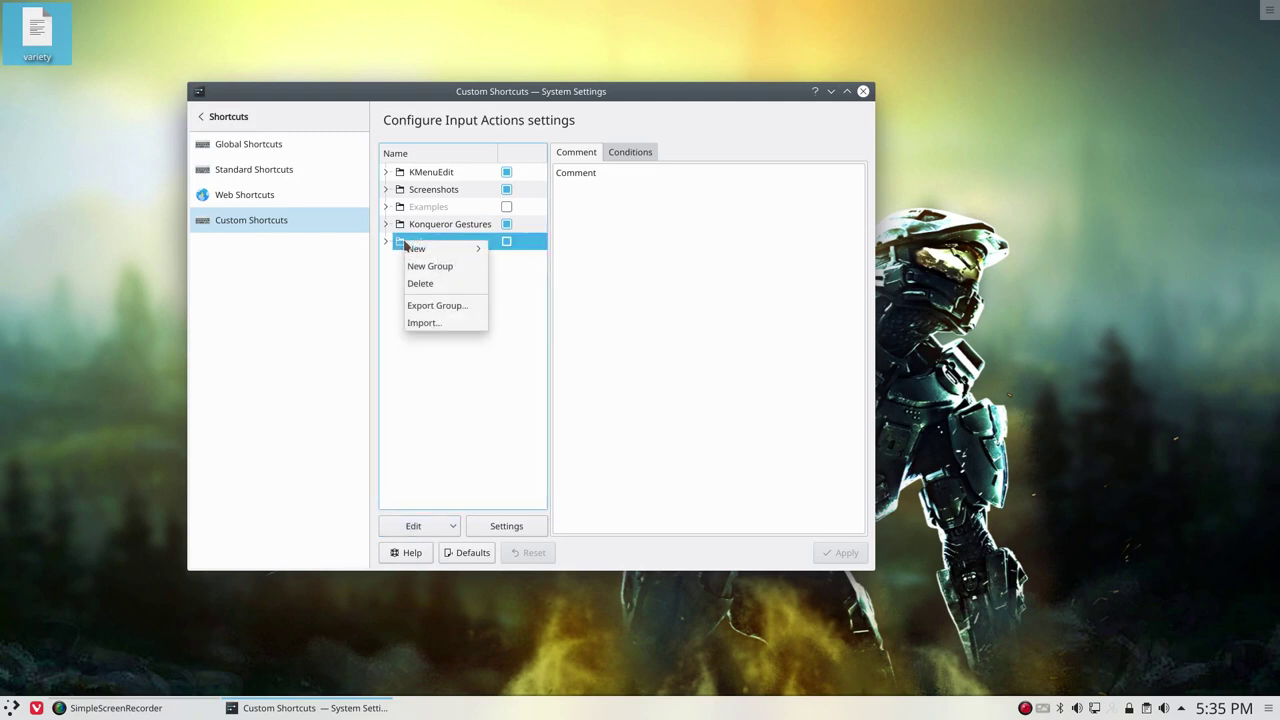
left_click(440, 283)
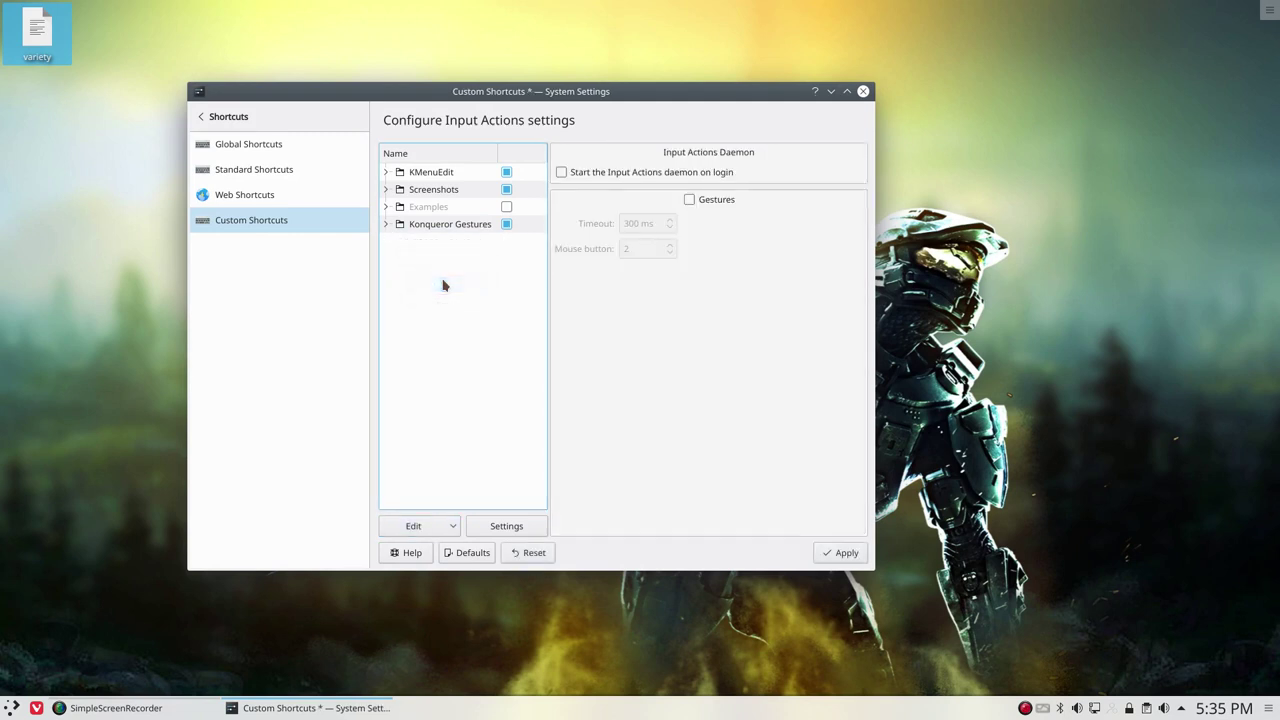
left_click(841, 550)
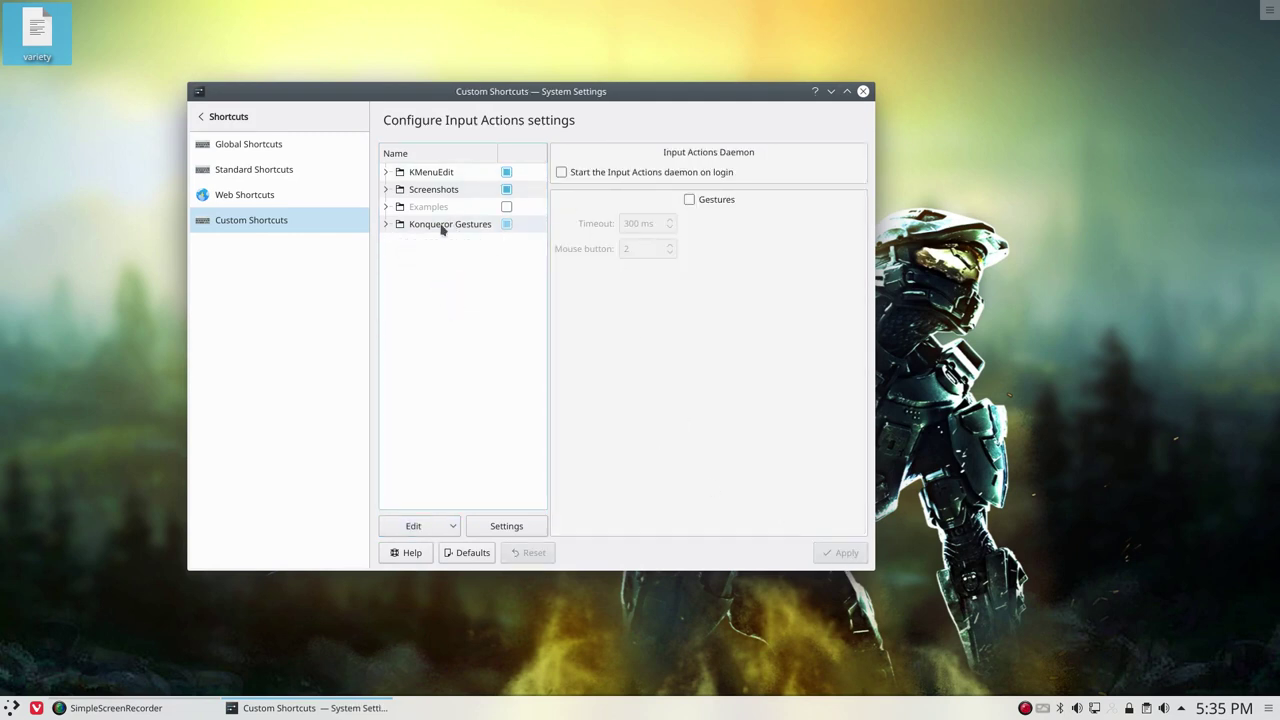
Step: Import the variety file from the Desktop folder into the custom shortcuts and check the shortcuts inside the imported group
left_click(459, 637)
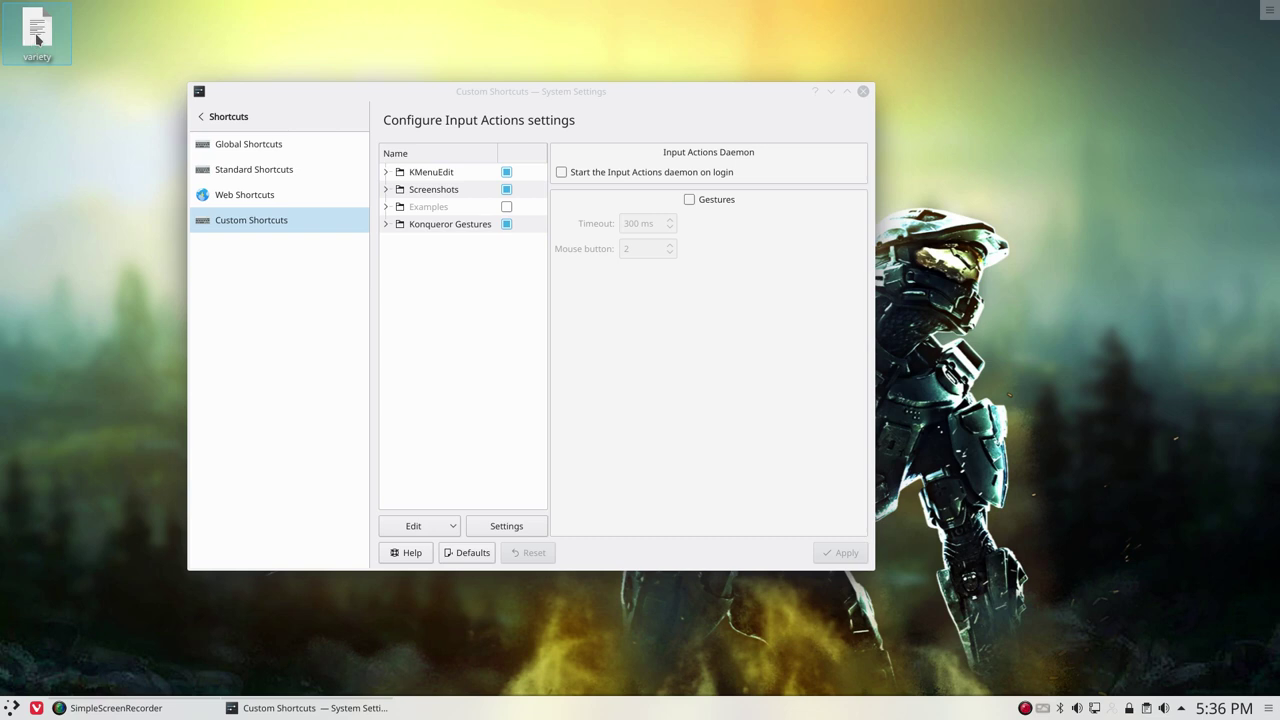
left_click(452, 368)
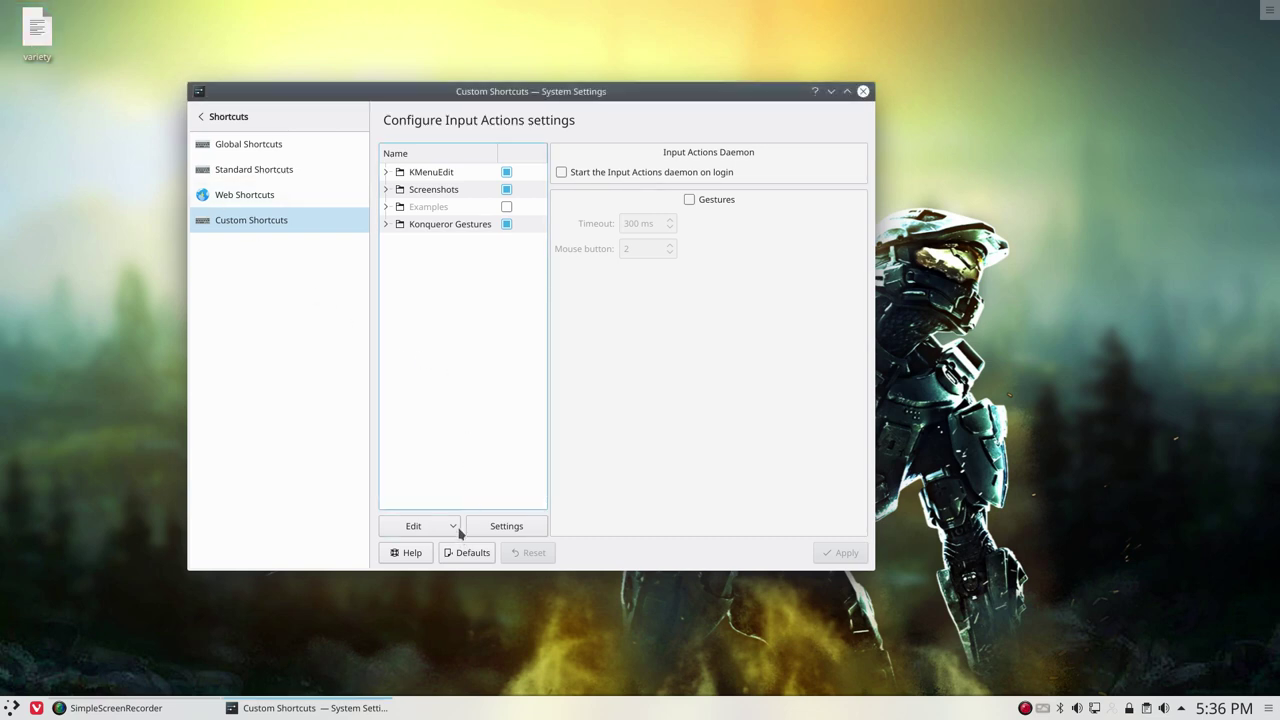
left_click(457, 531)
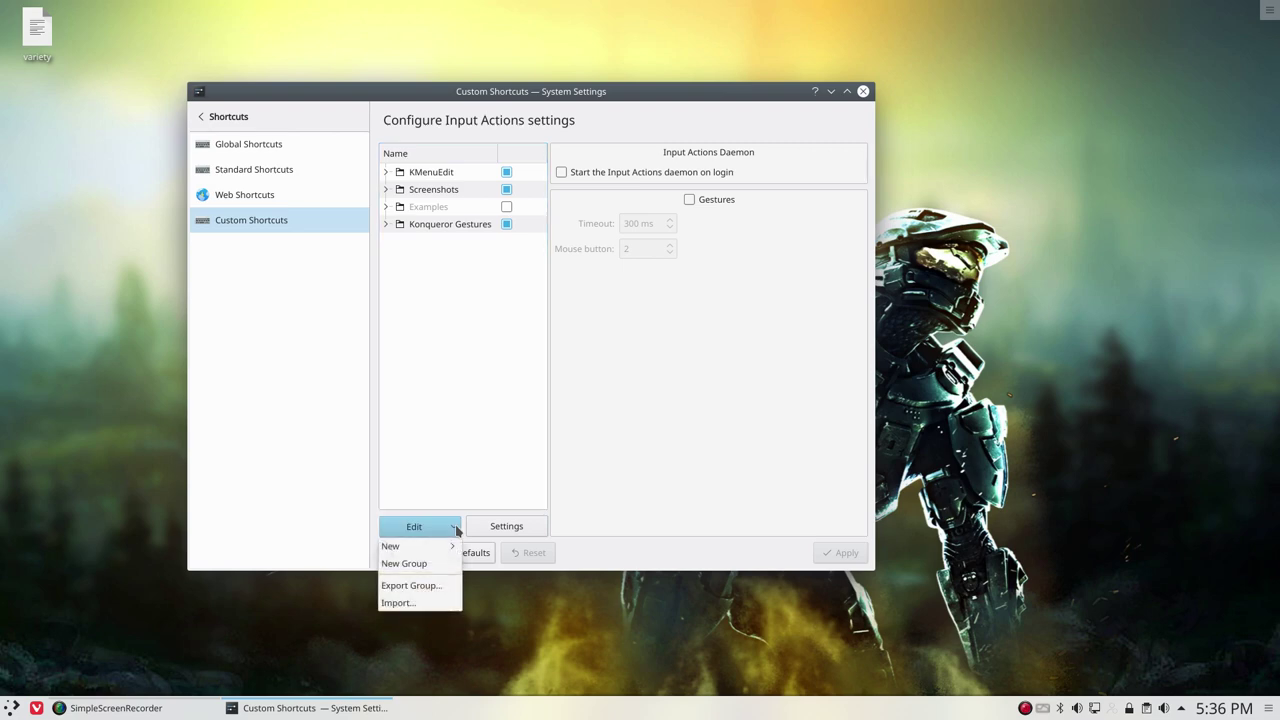
left_click(438, 604)
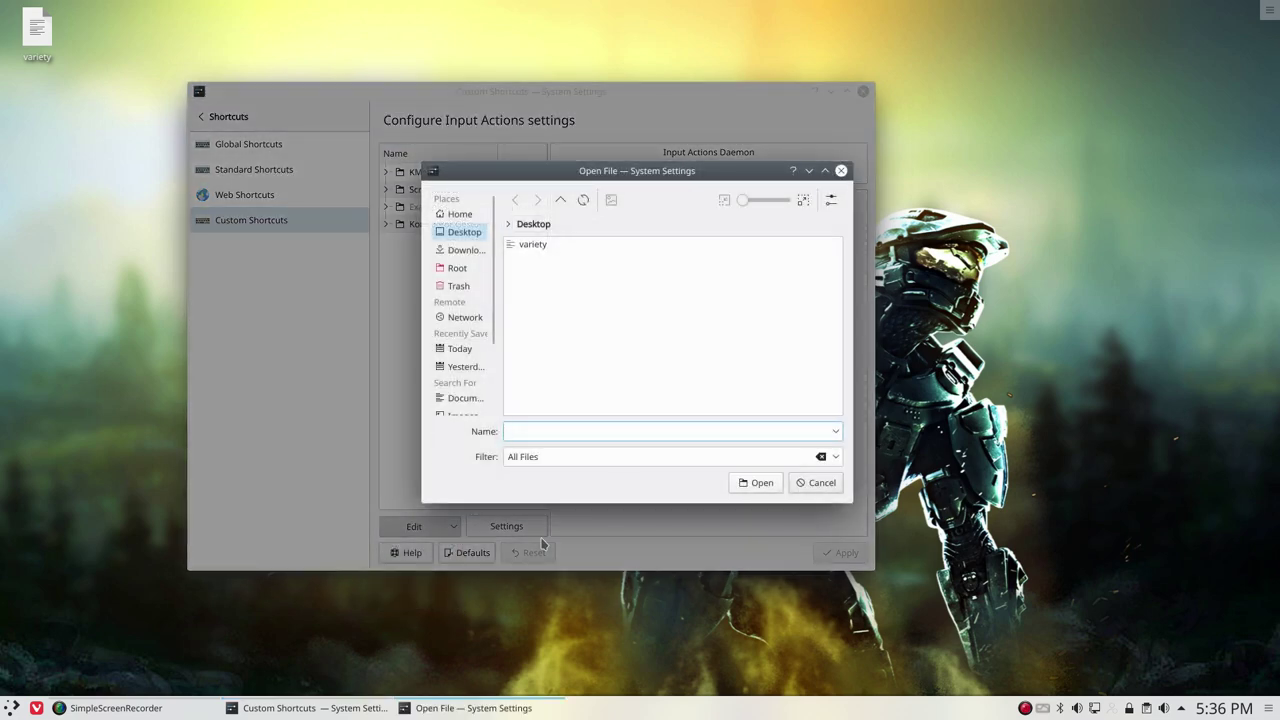
left_click(537, 247)
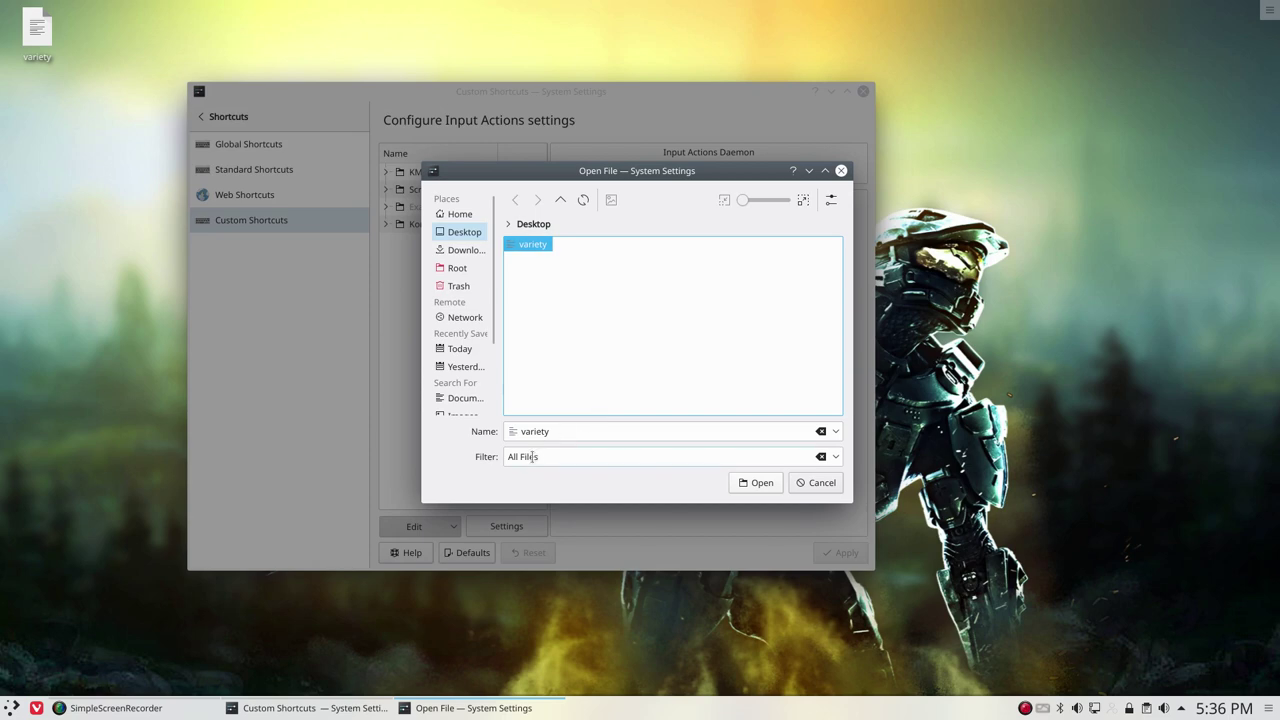
left_click(762, 484)
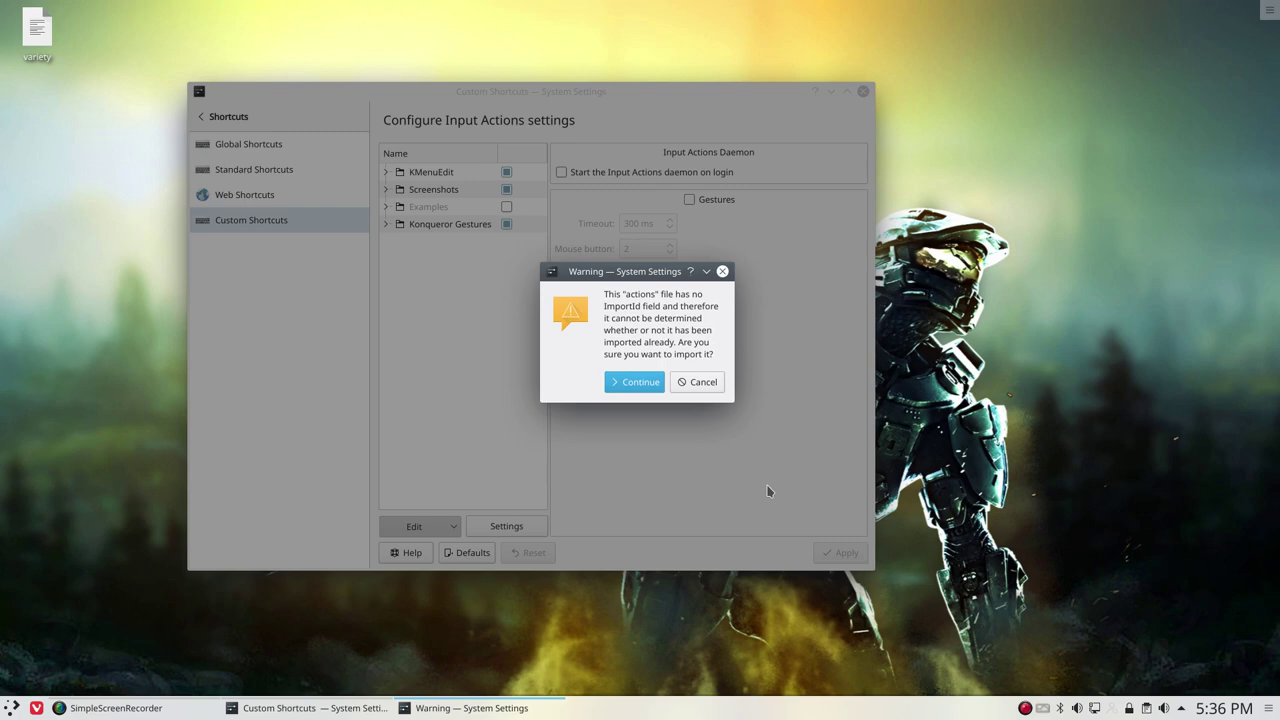
left_click(647, 383)
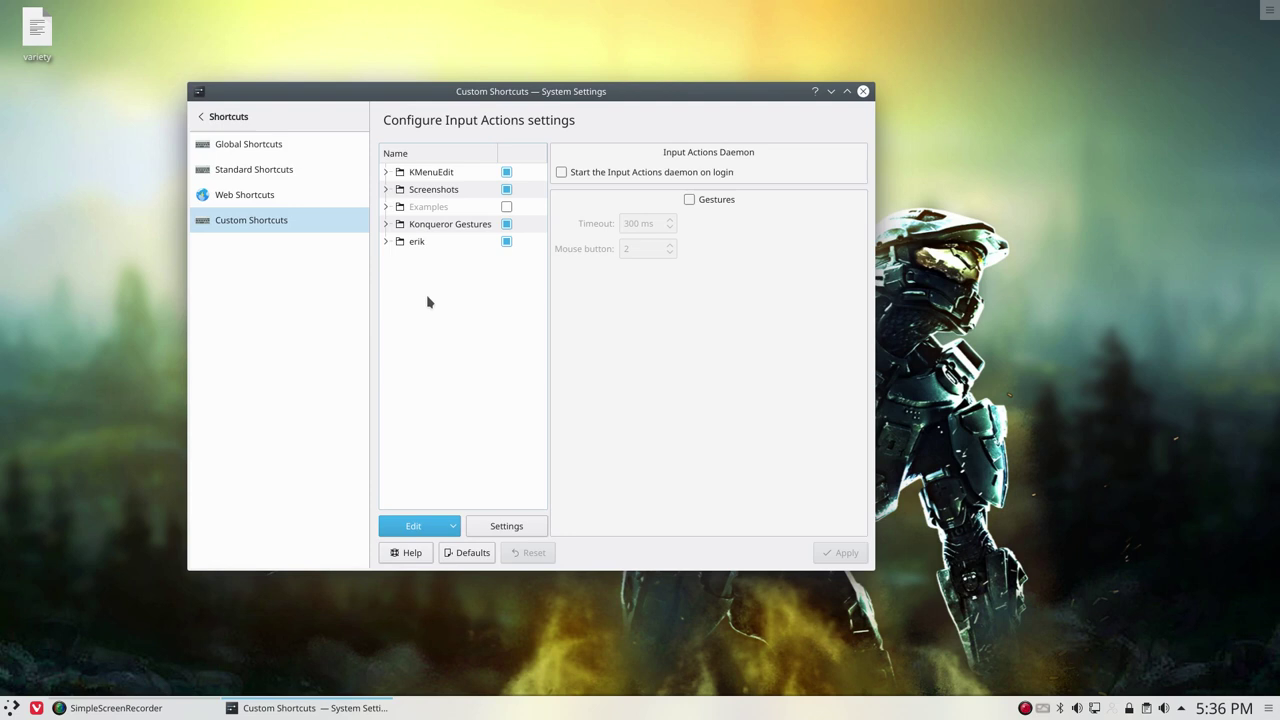
left_click(387, 243)
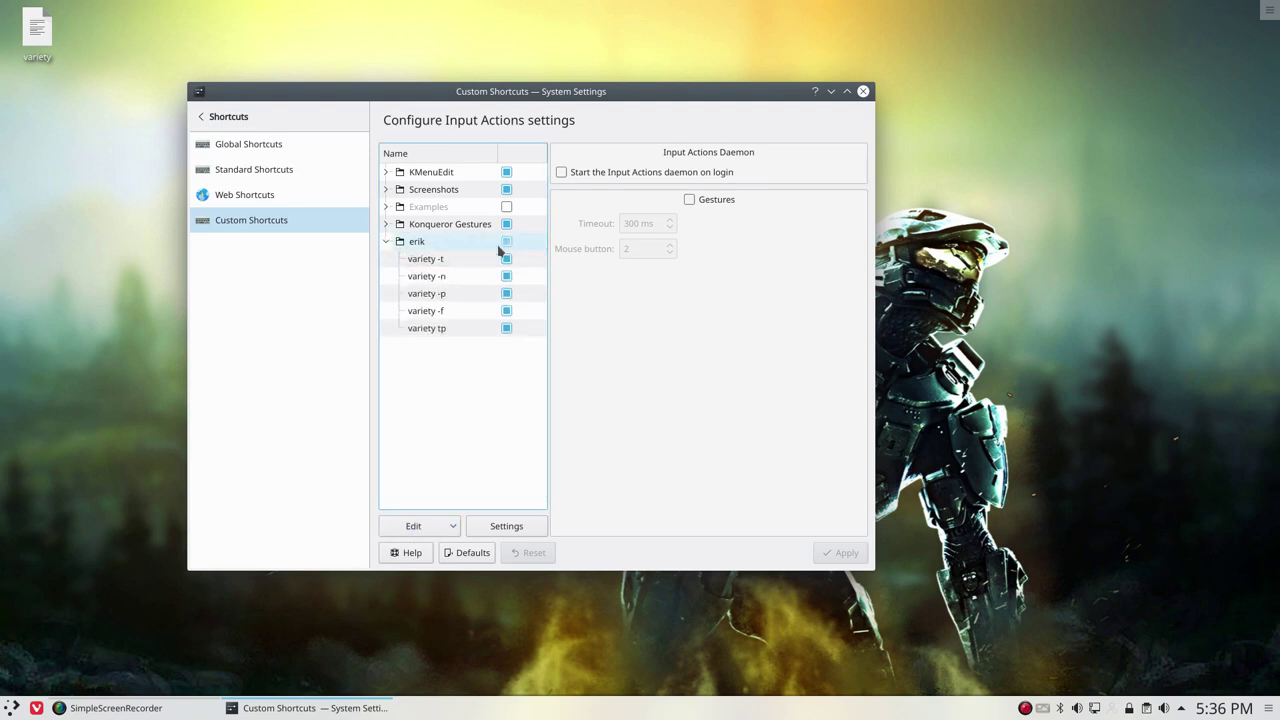
left_click(387, 243)
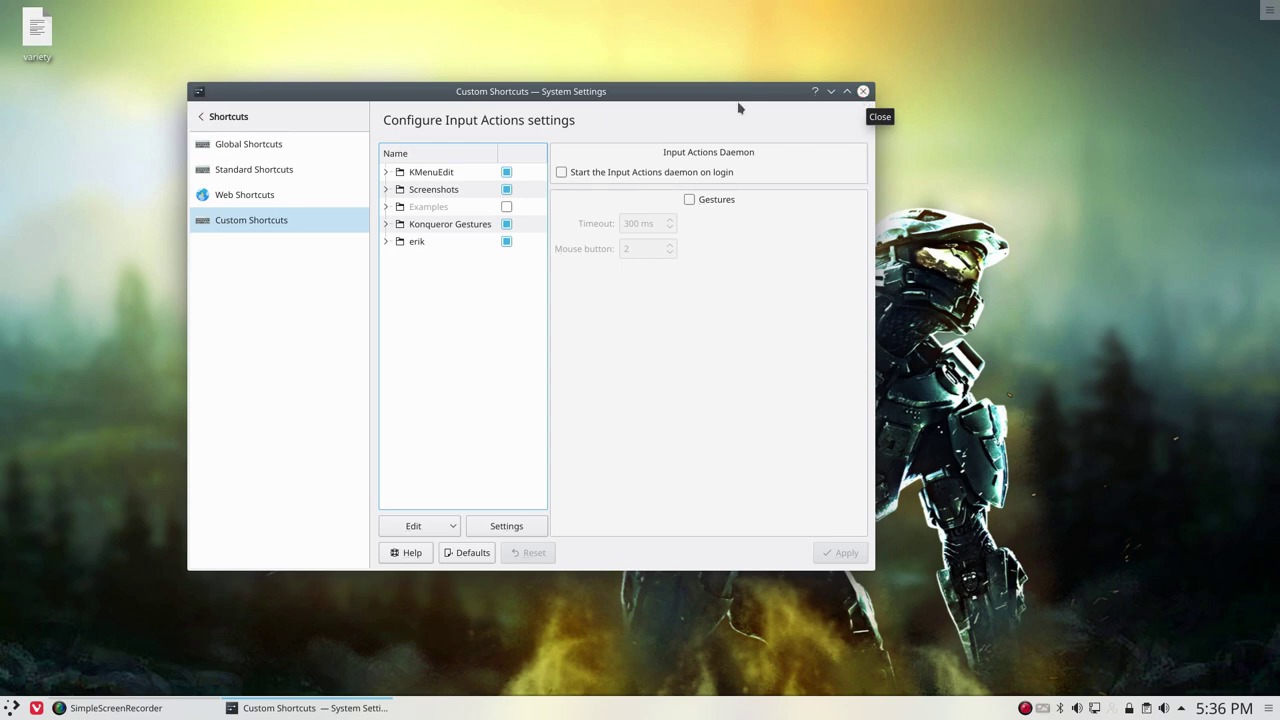
Step: Disable the imported group with all its variety shortcuts and apply the change
left_click_drag(737, 106, 749, 80)
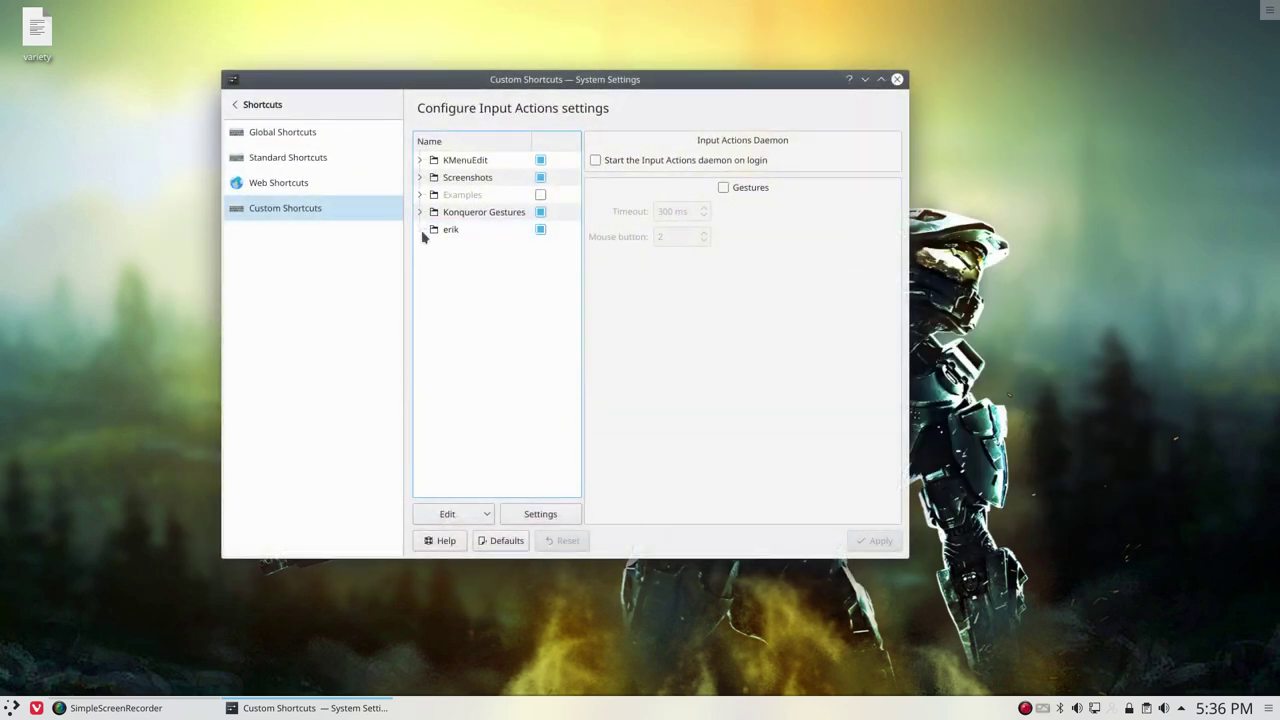
left_click(421, 231)
left_click(540, 229)
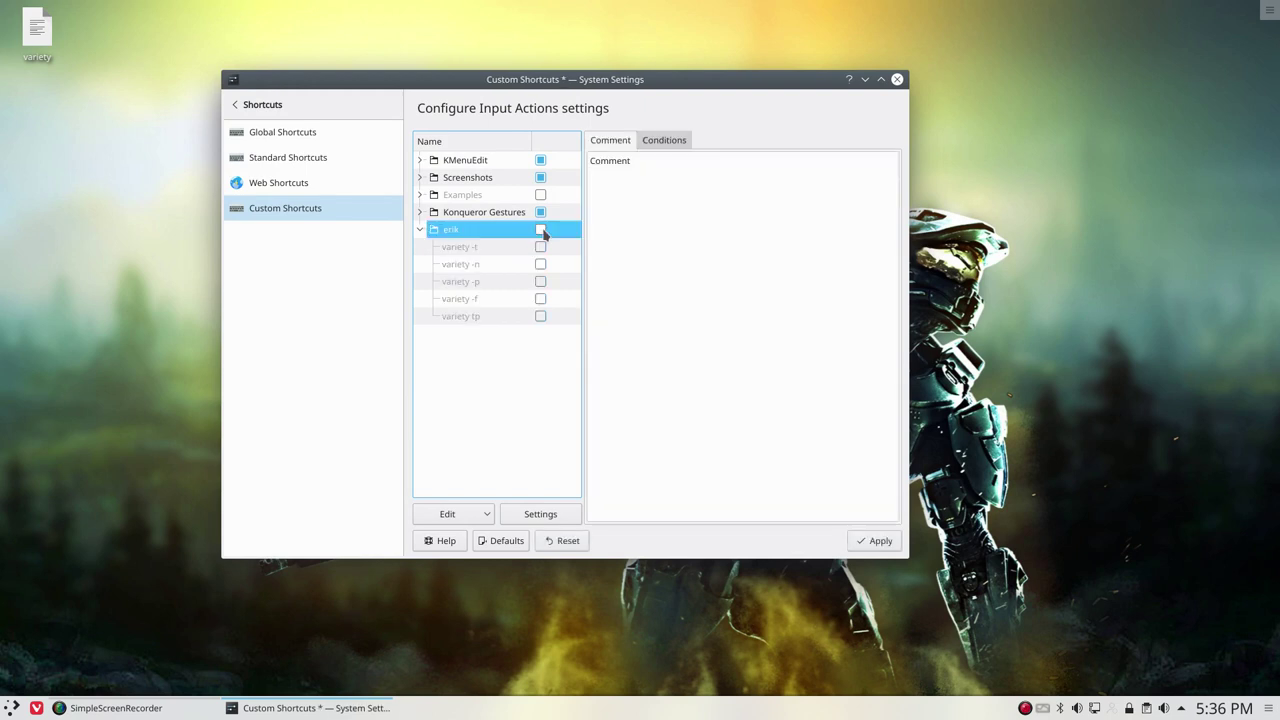
left_click(877, 540)
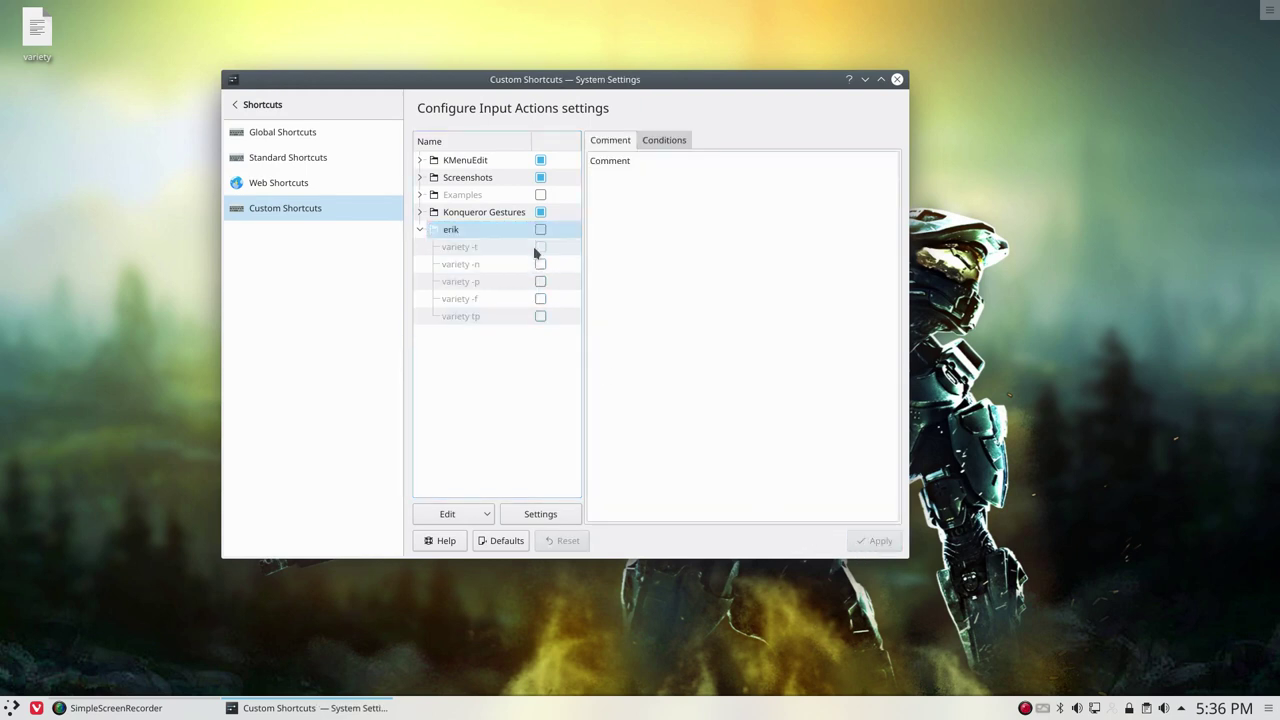
Step: Re-enable the imported group of variety shortcuts, apply the change and close the System Settings window
left_click(540, 230)
left_click(880, 546)
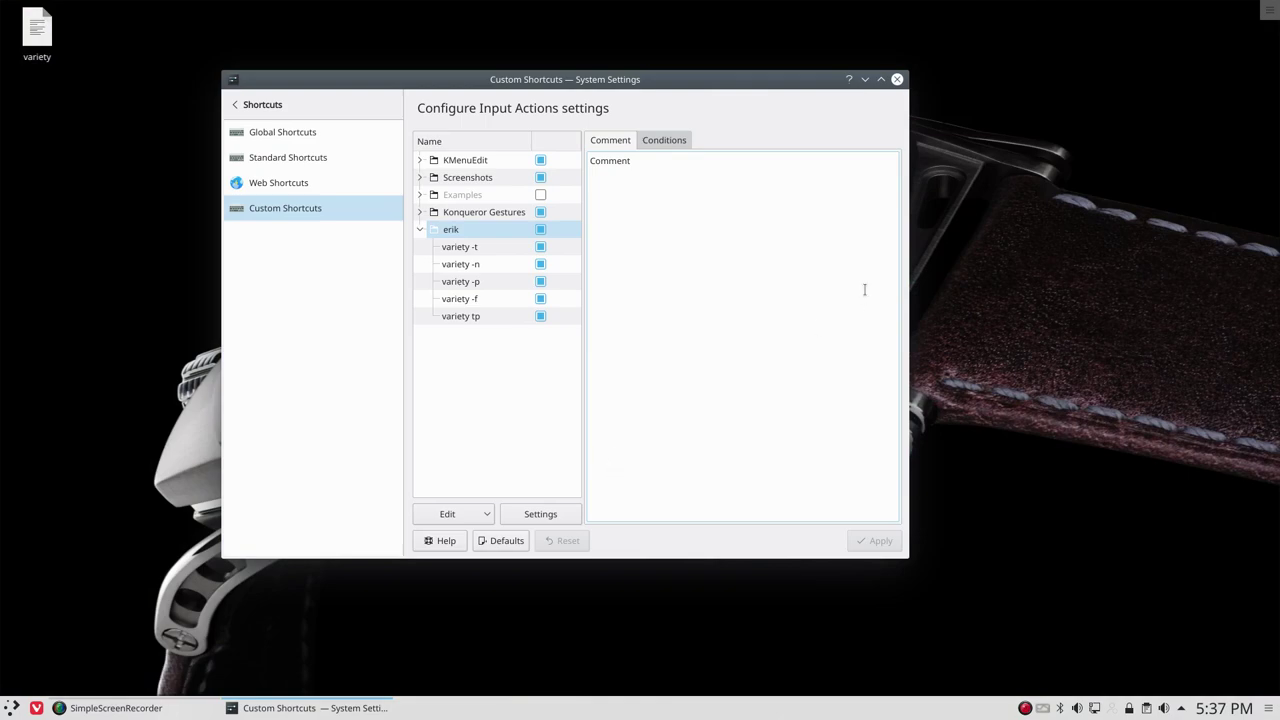
left_click(897, 79)
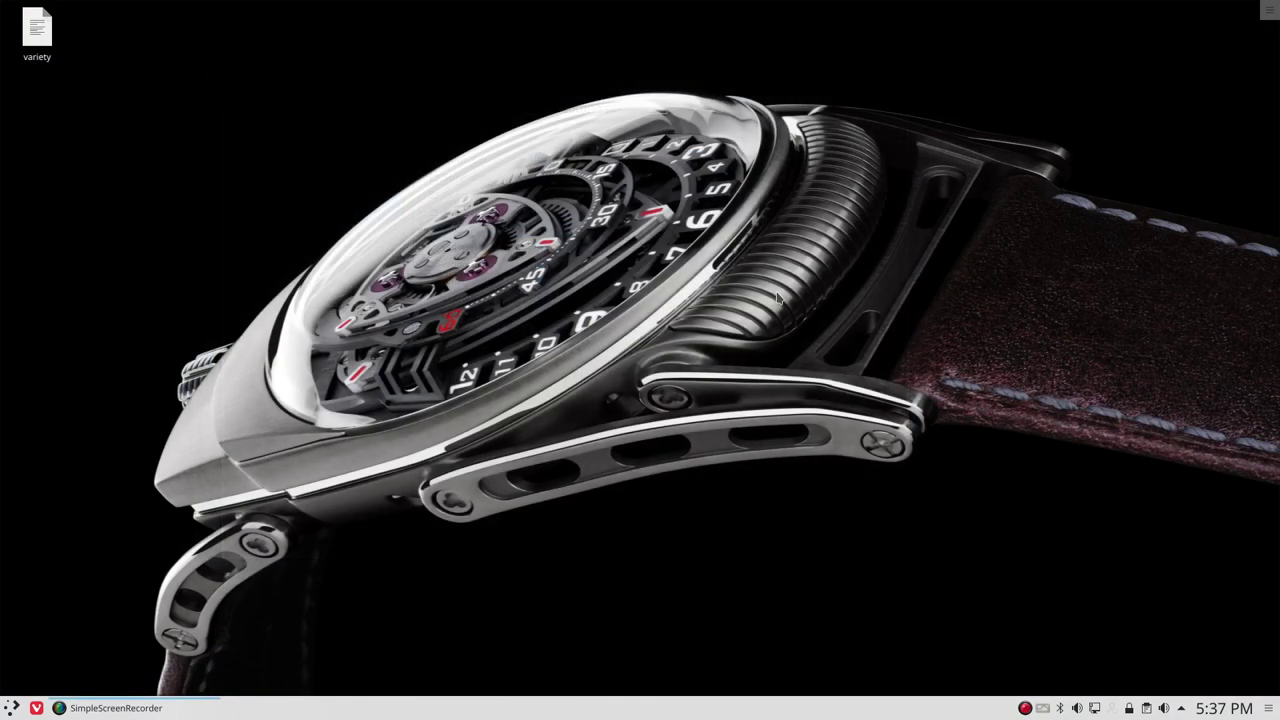